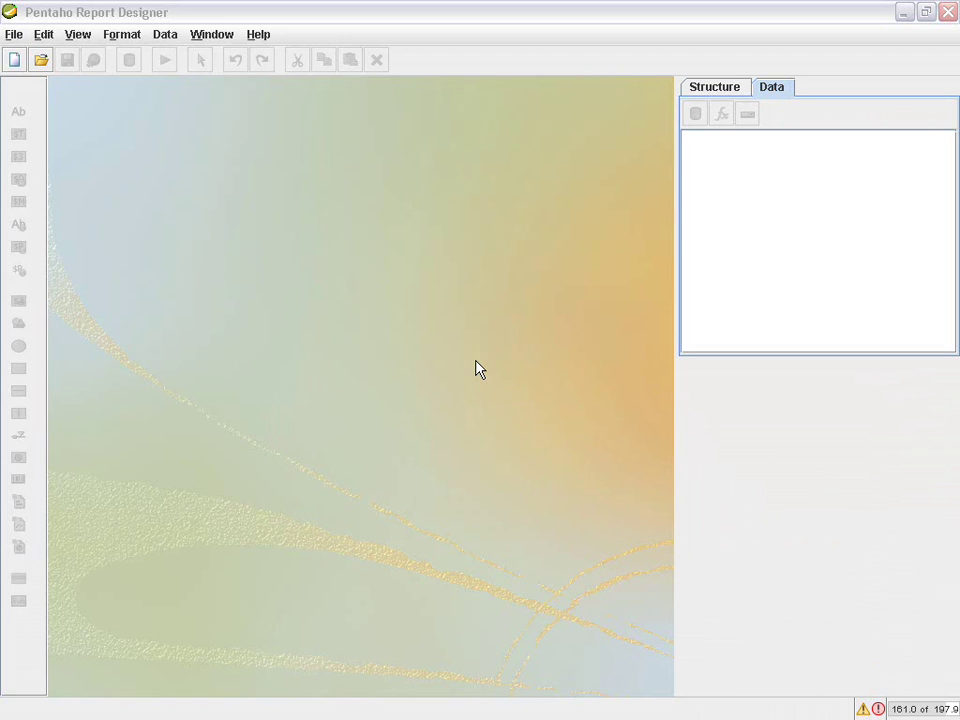
# Step: Start a new blank report and bring up the JDBC (Custom) data source dialog from Data Sets
pyautogui.click(18, 61)
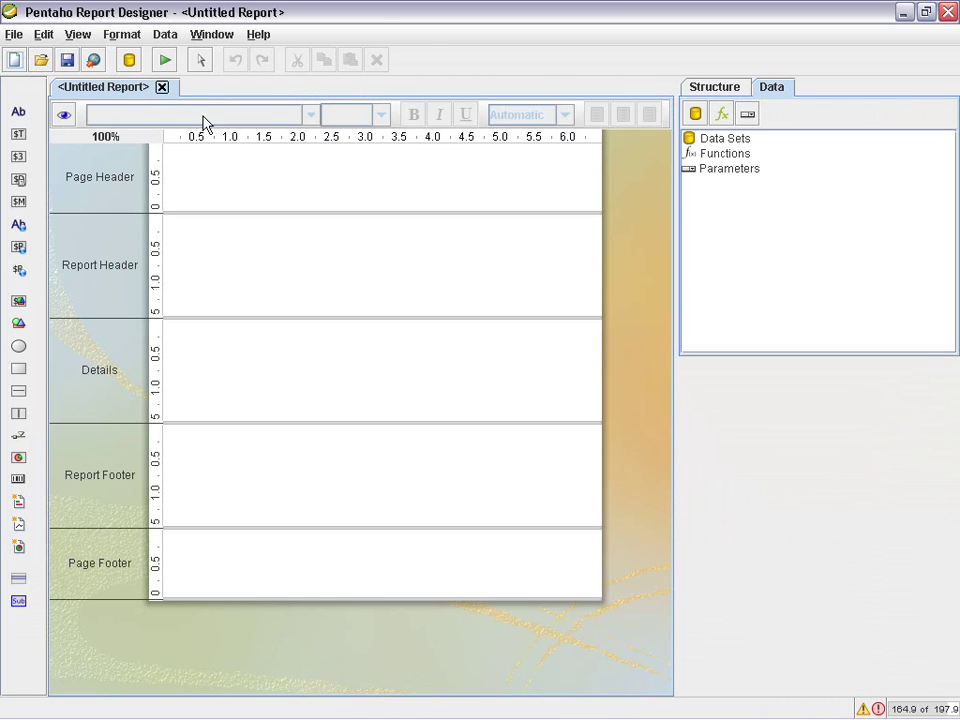
pyautogui.click(725, 142)
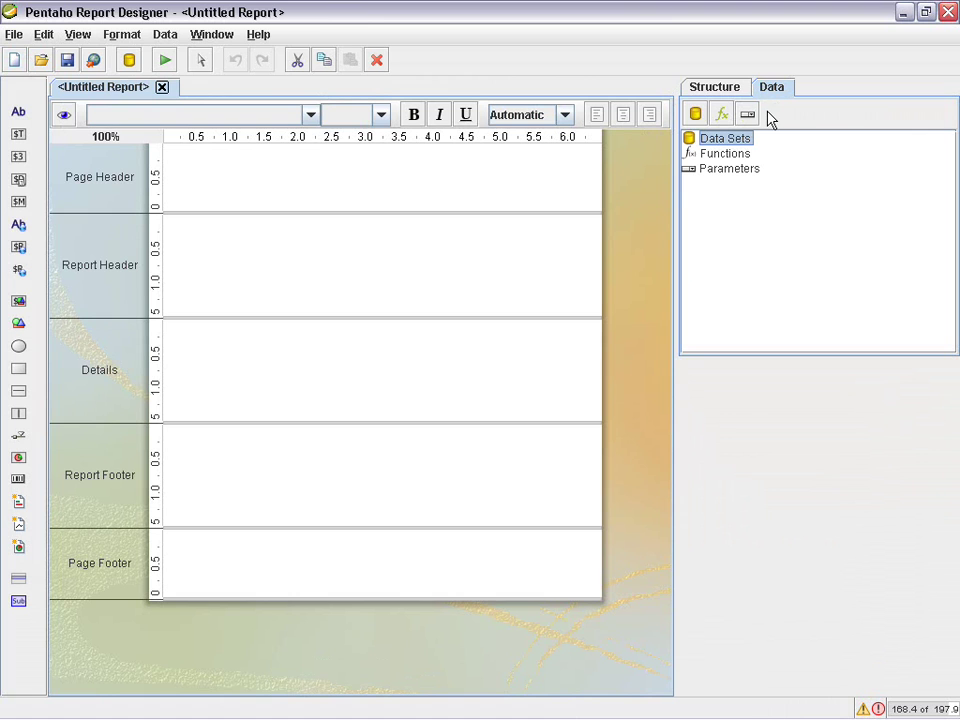
pyautogui.rightClick(736, 144)
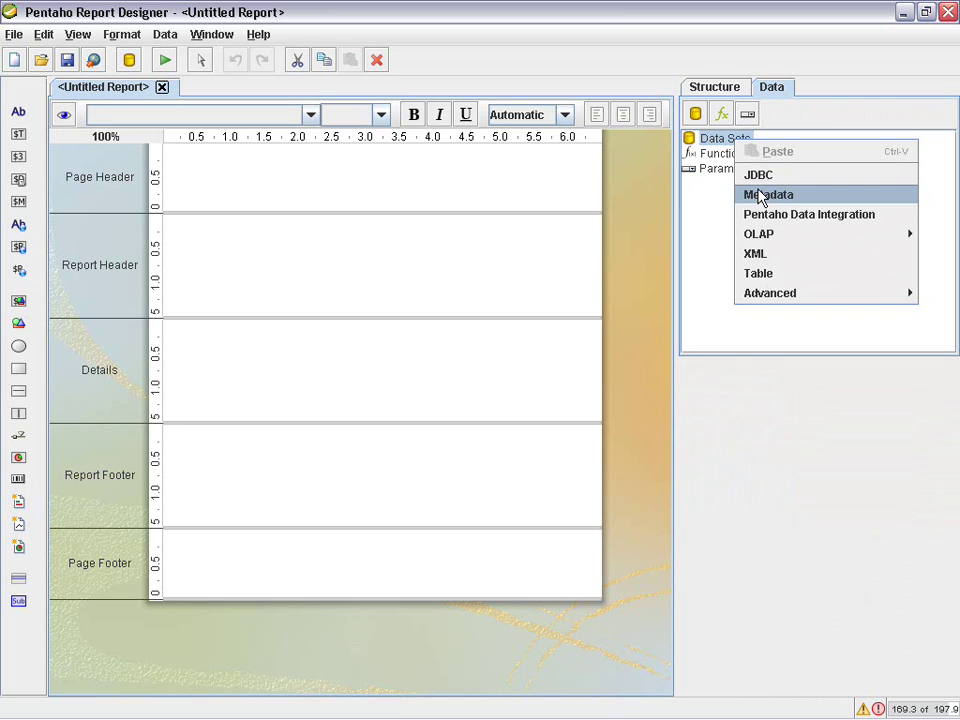
pyautogui.moveTo(766, 302)
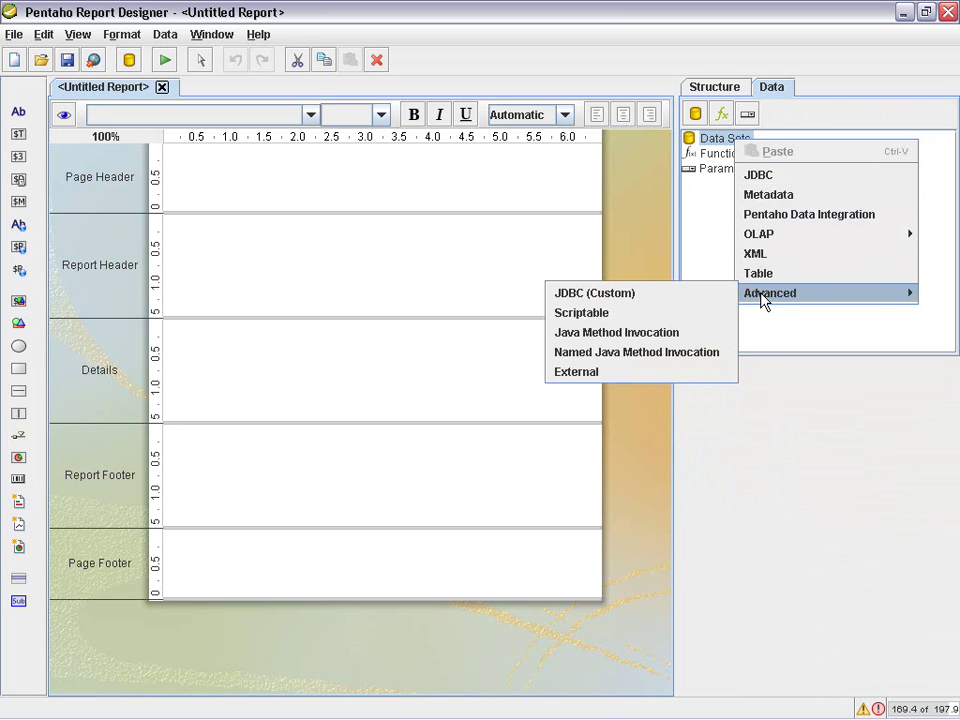
pyautogui.click(700, 294)
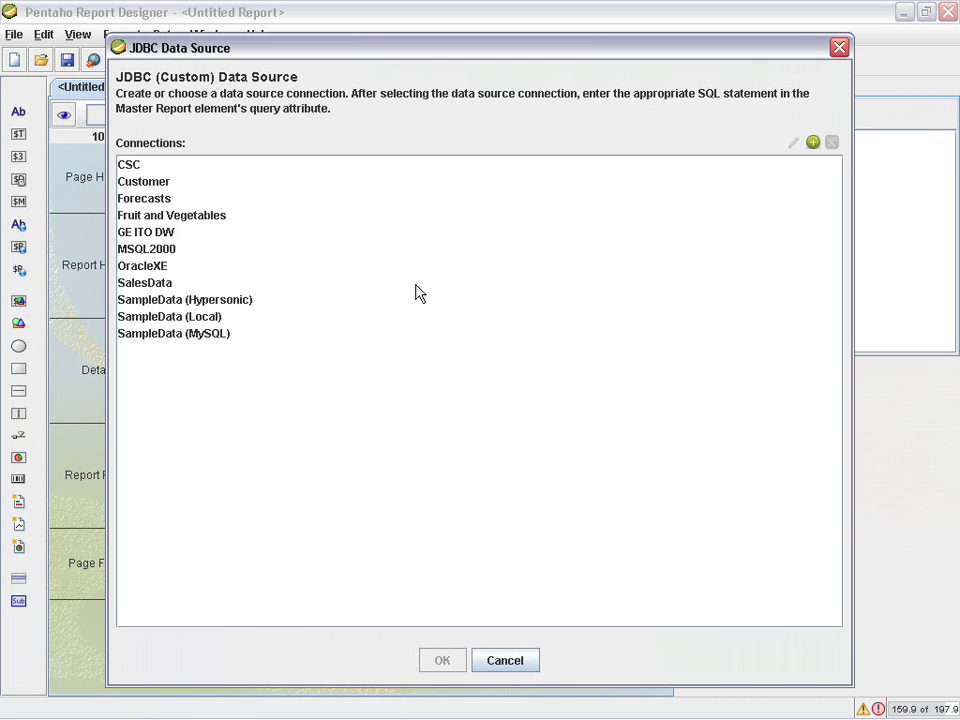
# Step: Choose the SalesData connection and confirm it as the report's JDBC (Custom) data set
pyautogui.click(169, 286)
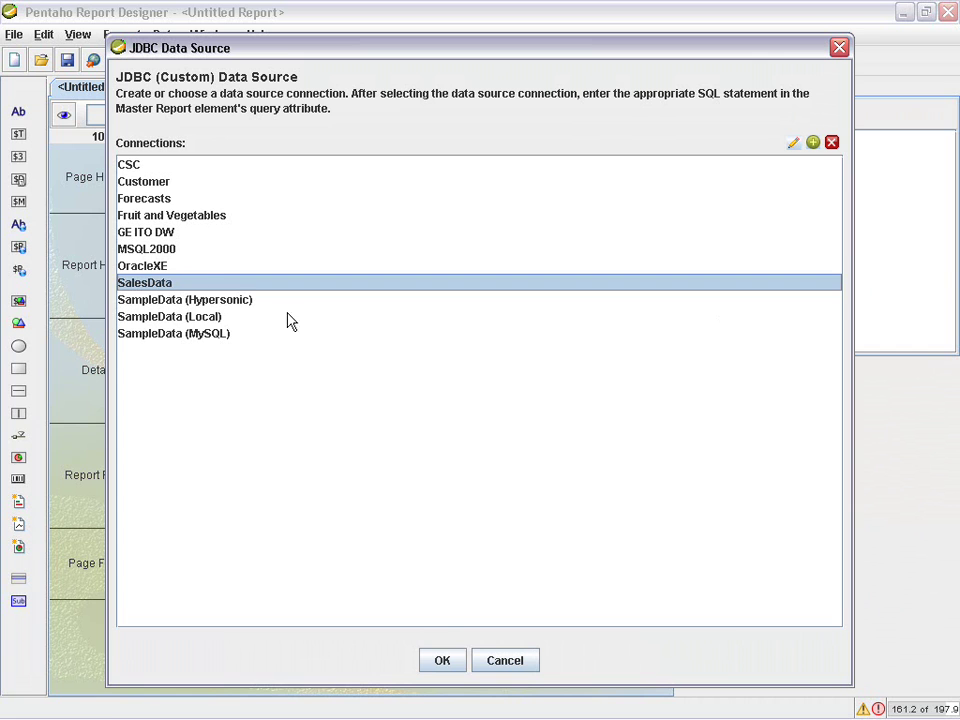
pyautogui.click(443, 661)
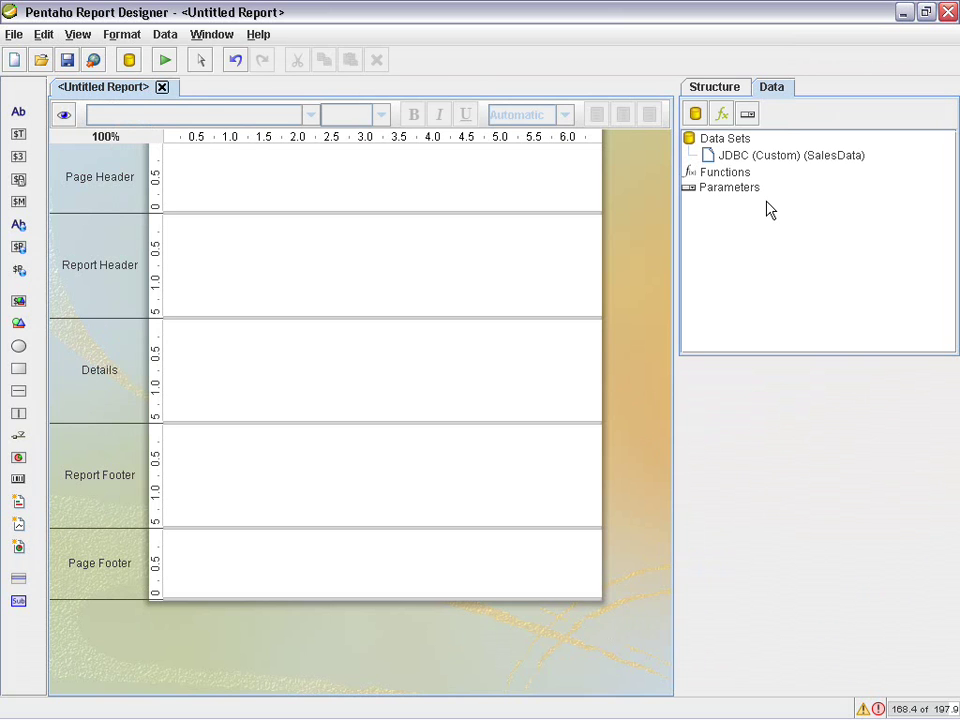
# Step: Give the Master Report's query name attribute a Message Format expression
pyautogui.click(726, 89)
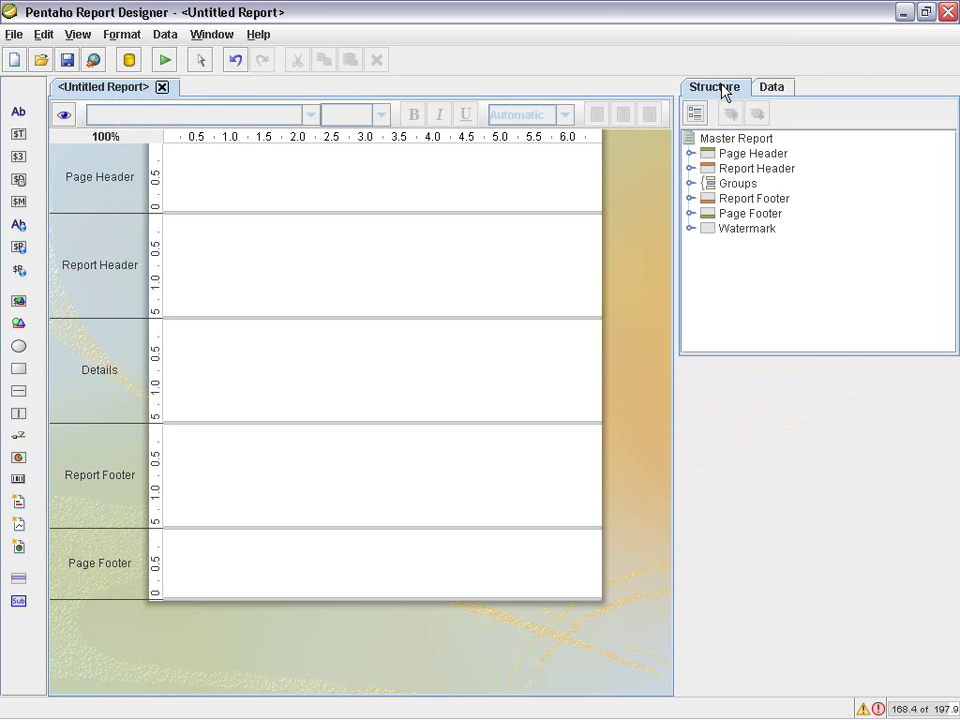
pyautogui.click(726, 142)
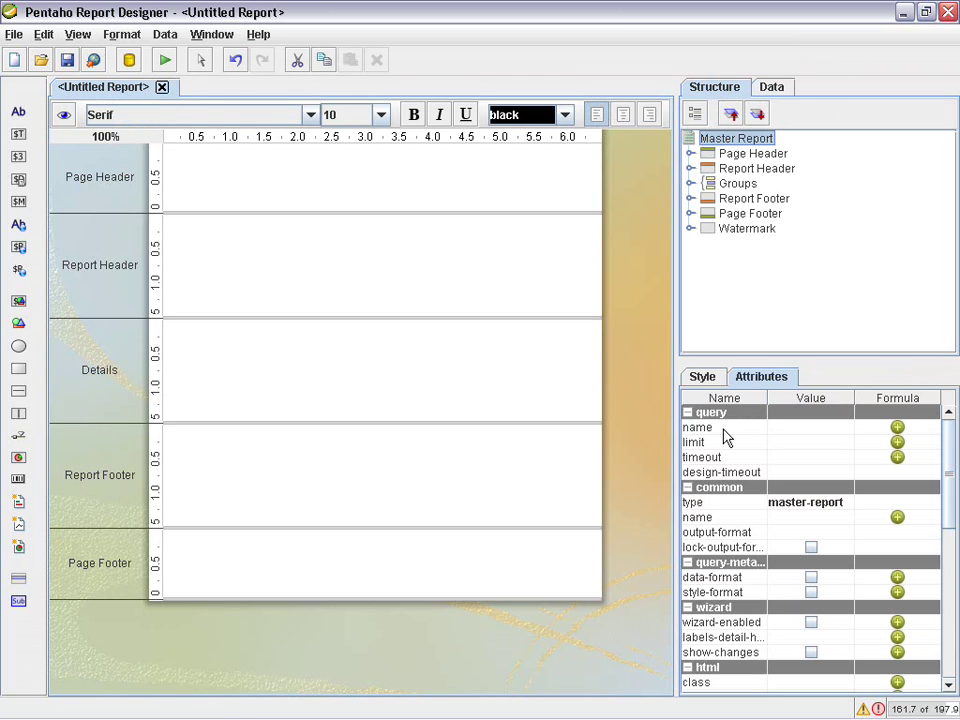
pyautogui.click(897, 428)
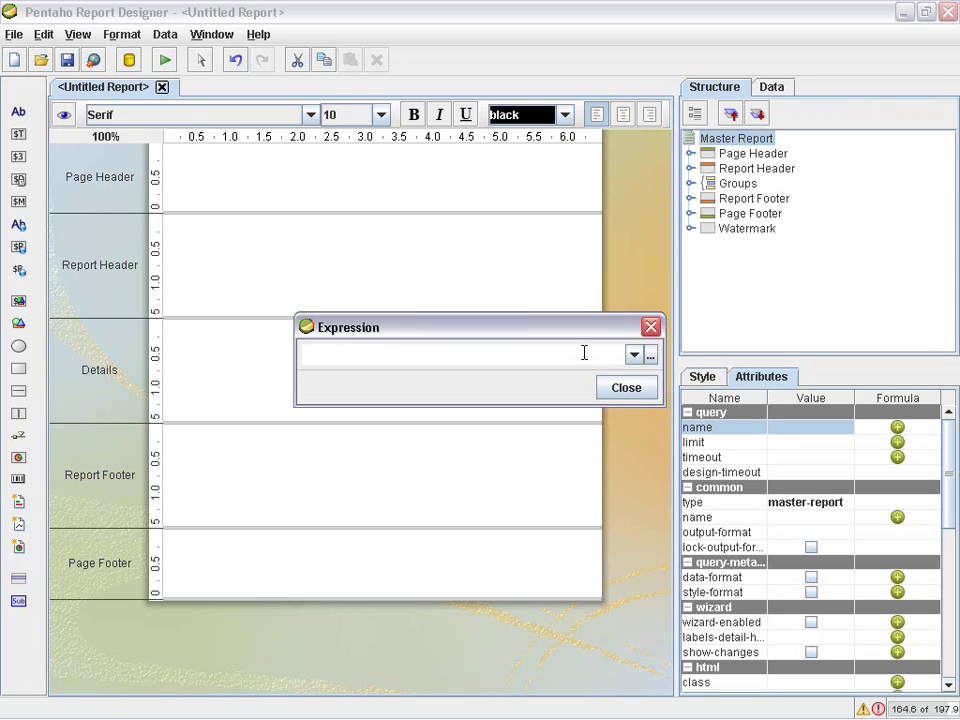
pyautogui.click(634, 355)
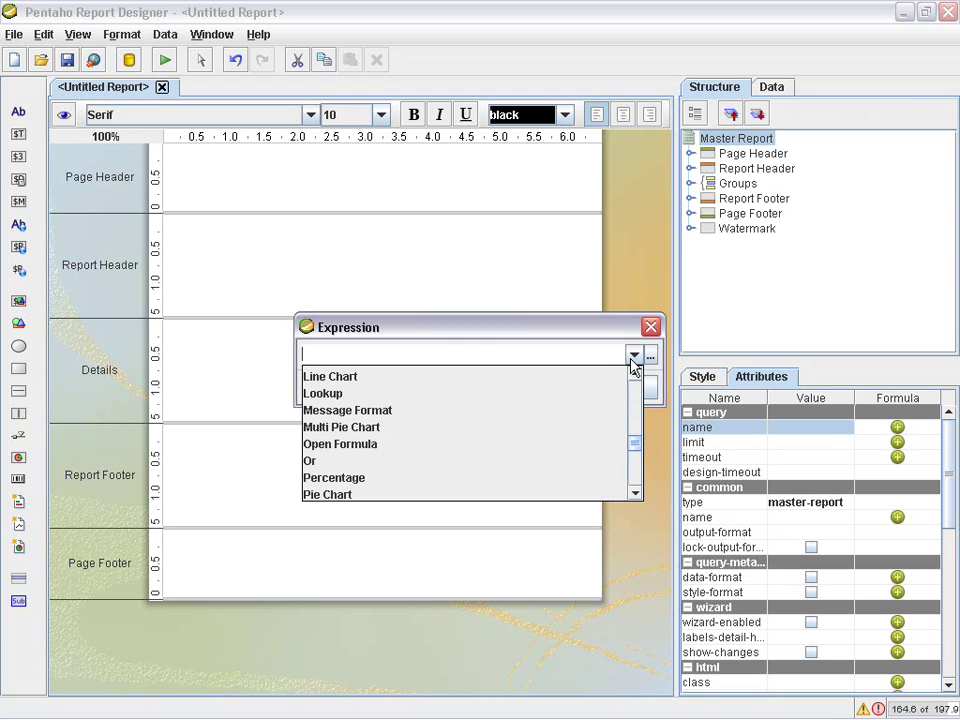
pyautogui.click(563, 419)
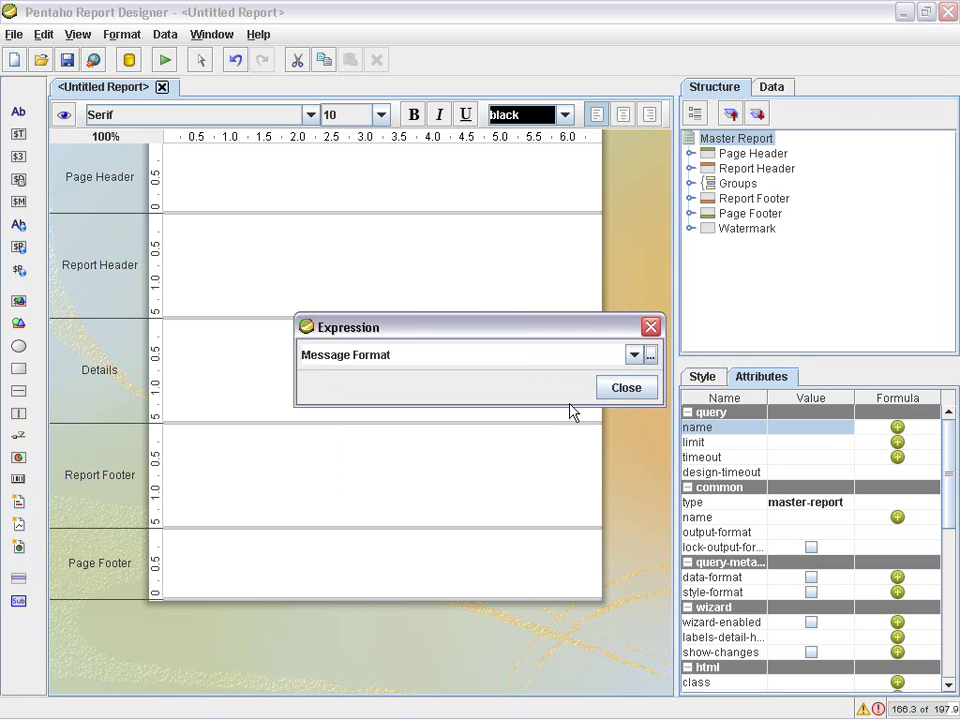
# Step: Open the Message Pattern editor and clear its ${parm_name} placeholder
pyautogui.click(650, 355)
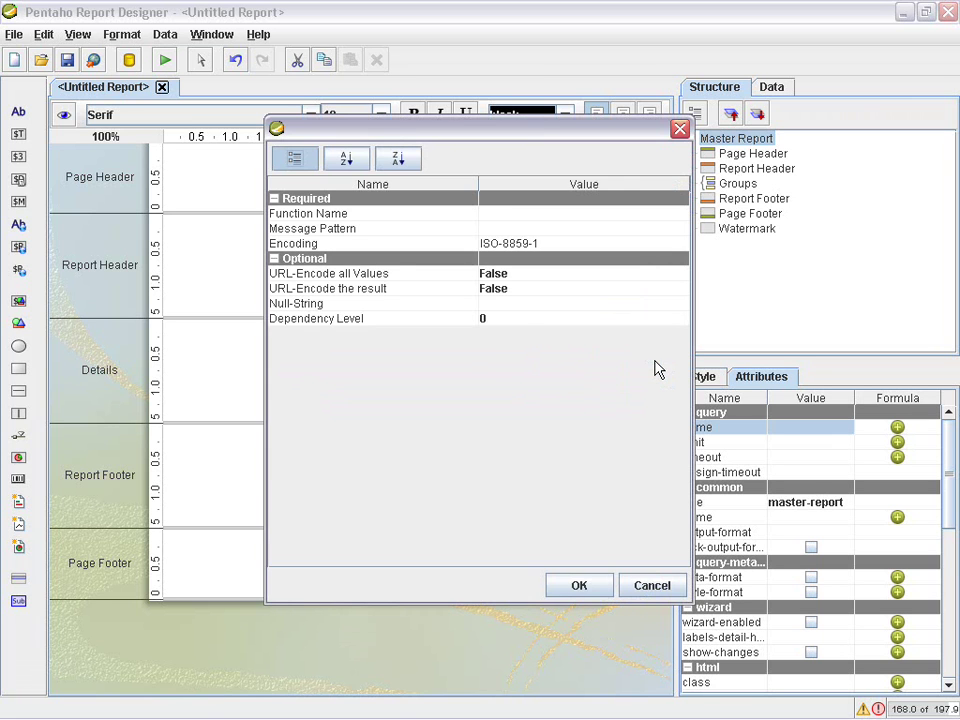
pyautogui.click(322, 230)
pyautogui.click(681, 230)
pyautogui.click(681, 230)
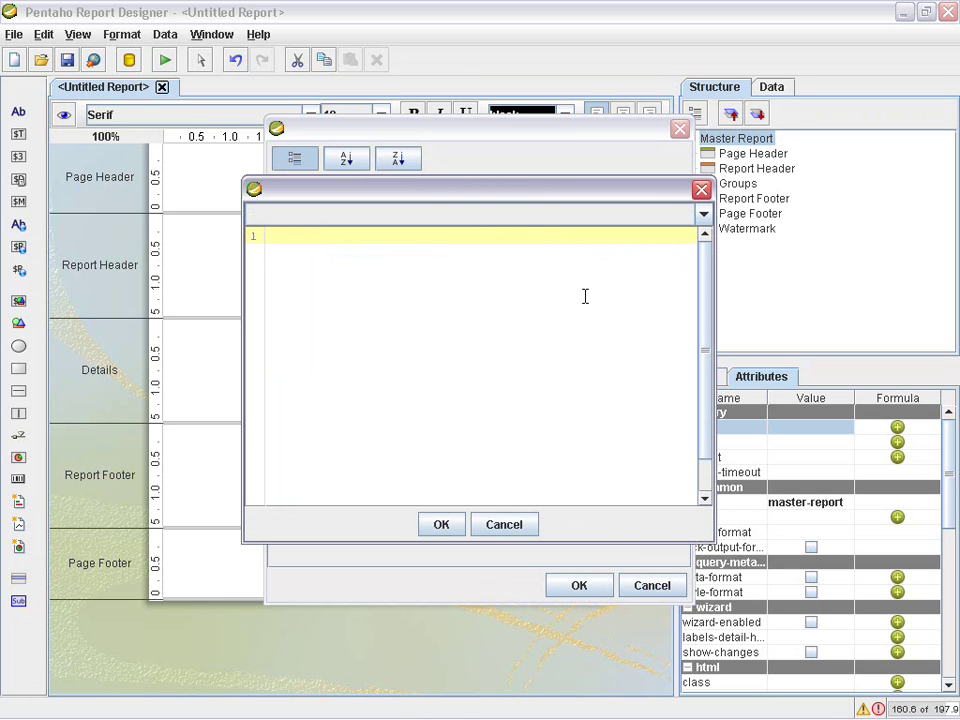
pyautogui.write('${parm_name}')
pyautogui.hotkey('ctrl', 'a')
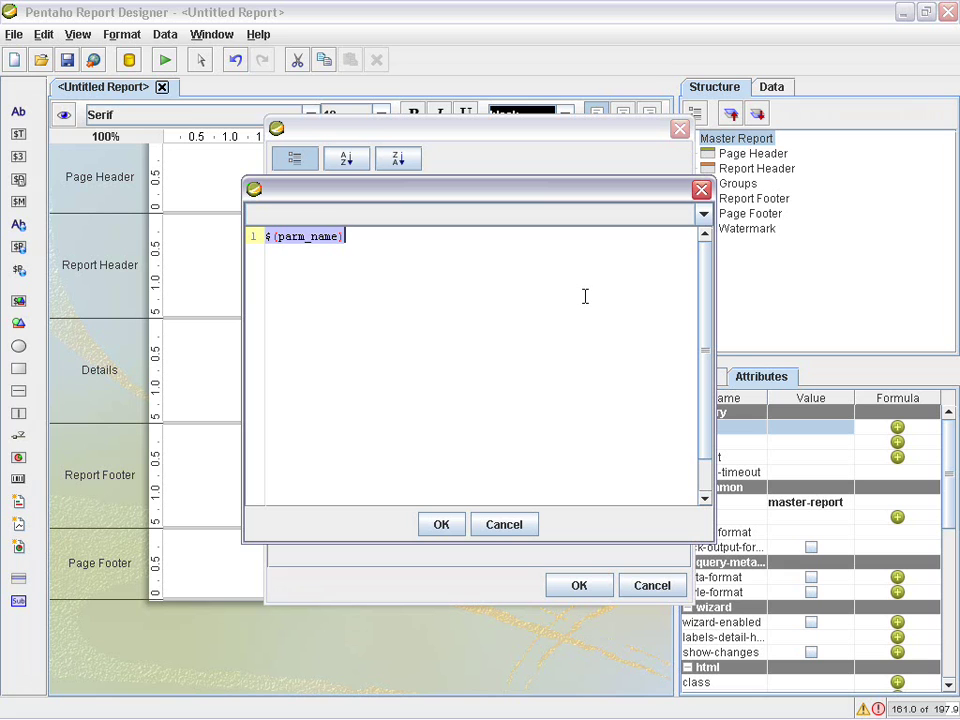
pyautogui.press('Delete')
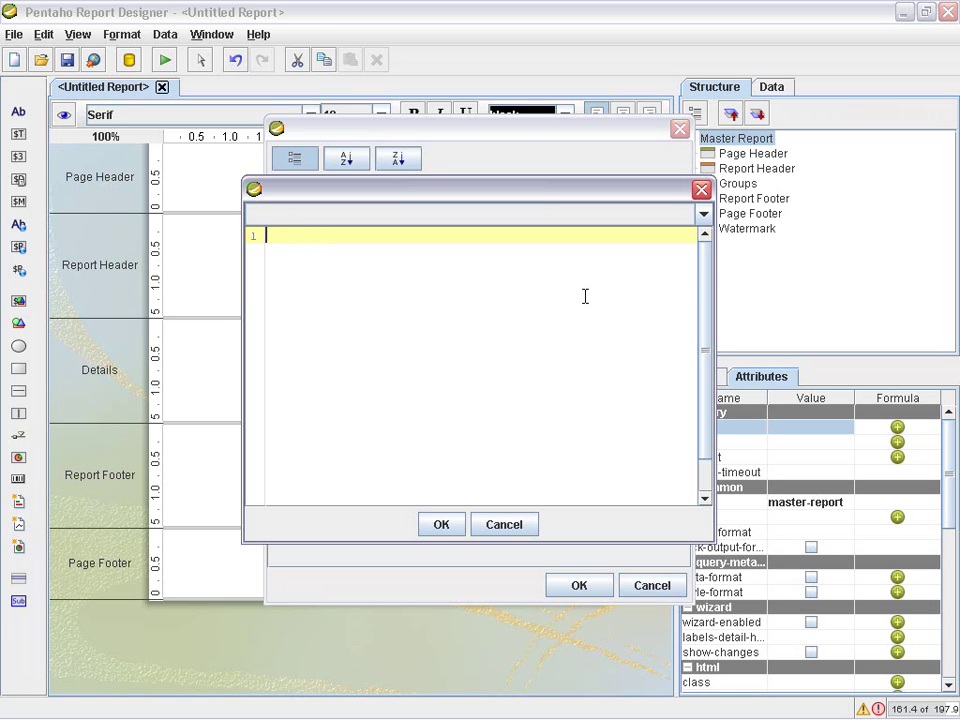
# Step: Enter the pattern select plant, sum(lineprice) AS 'Sales' from cord group by plant
pyautogui.write('select plant, sum(l')
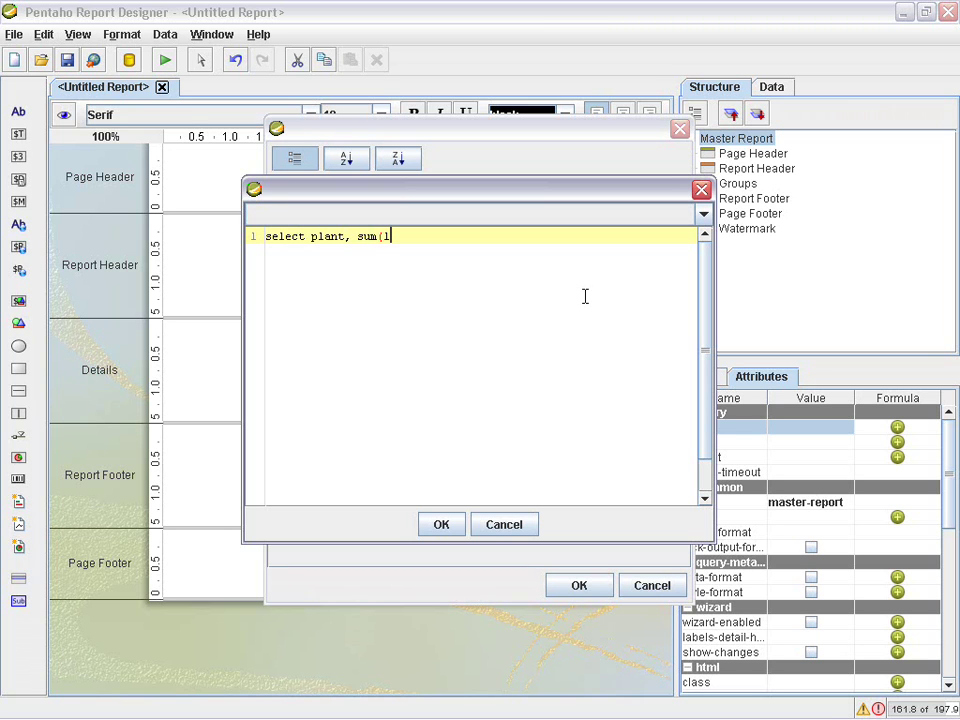
pyautogui.write('ineprice) from cord')
pyautogui.press('Return')
pyautogui.write('group by plant')
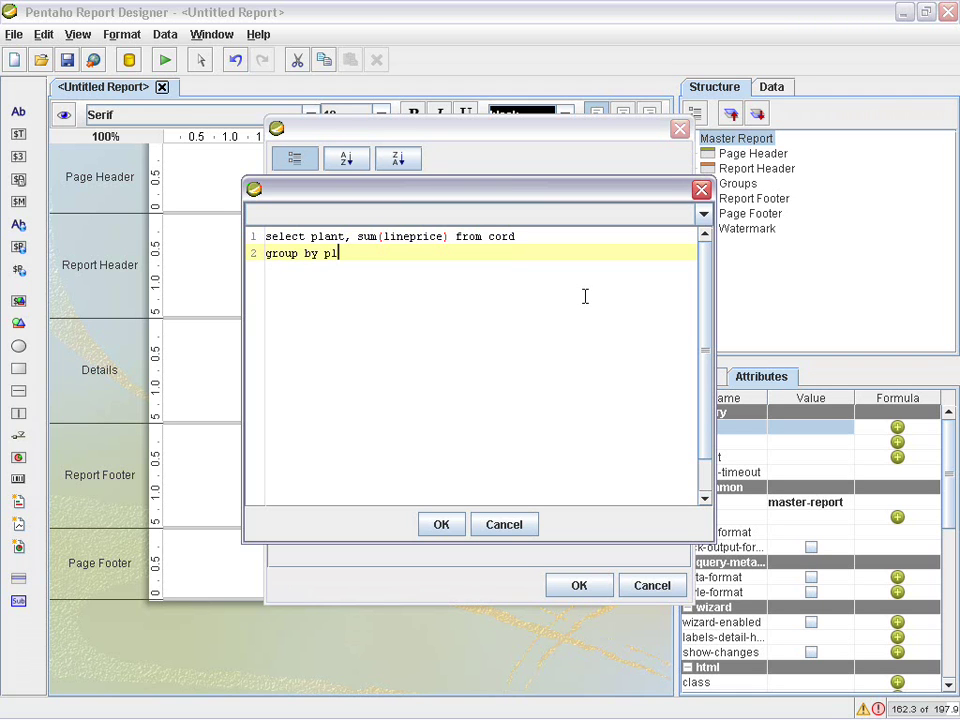
pyautogui.press('Up')
pyautogui.press('Right')
pyautogui.press('Right')
pyautogui.press('Right')
pyautogui.press('Right')
pyautogui.press('Right')
pyautogui.press('Right')
pyautogui.press('Right')
pyautogui.press('Right')
pyautogui.press('Right')
pyautogui.press('Right')
pyautogui.press('Right')
pyautogui.press('Right')
pyautogui.press('Right')
pyautogui.press('Right')
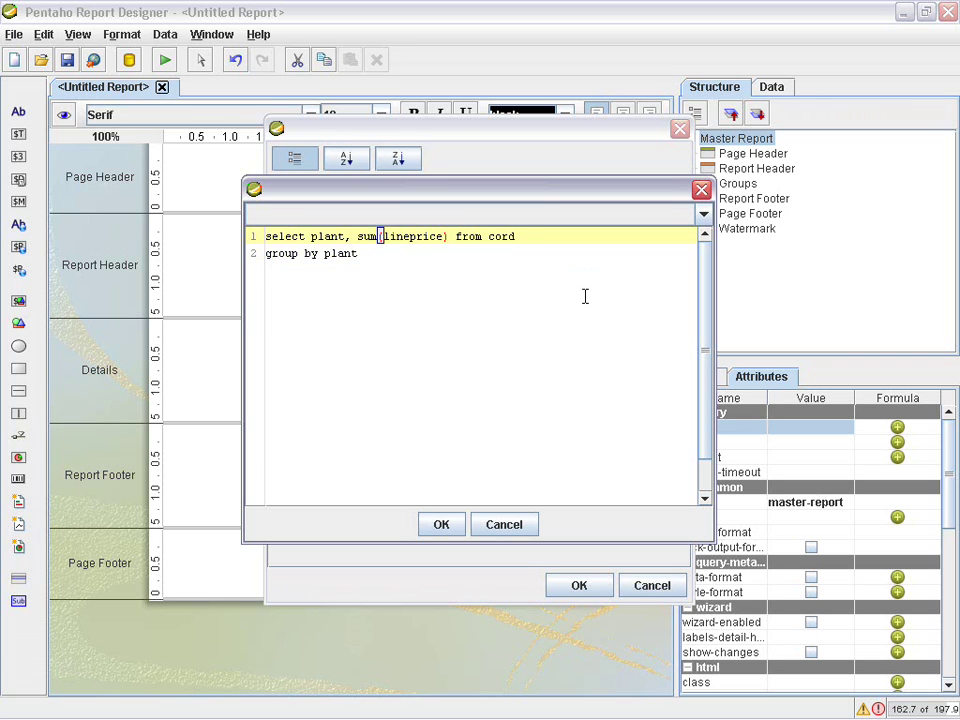
pyautogui.write("AS 'Sales'")
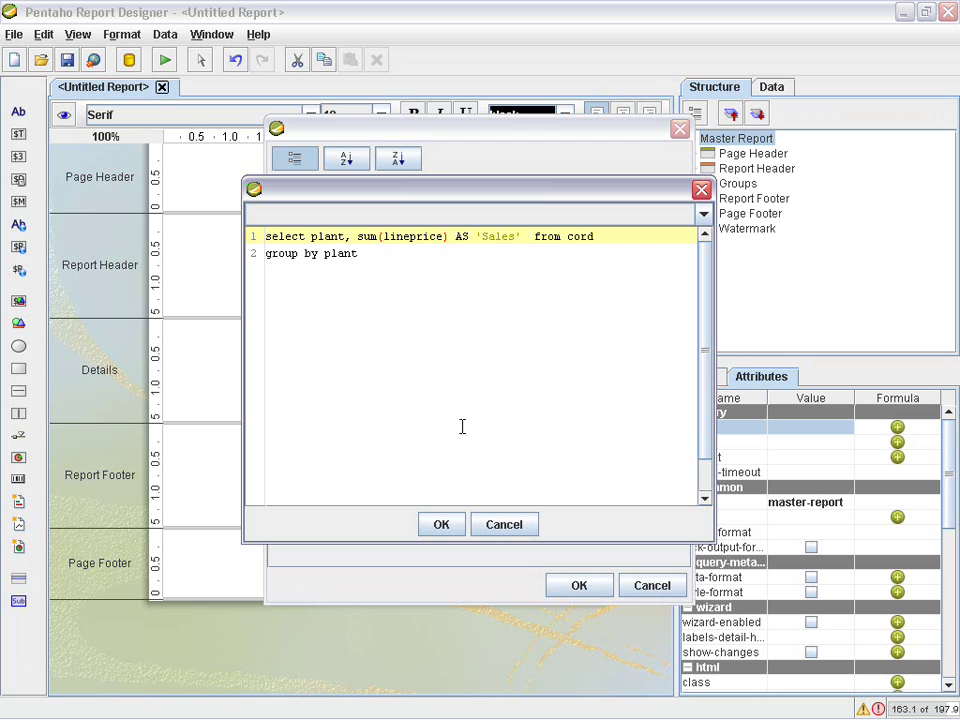
pyautogui.click(449, 524)
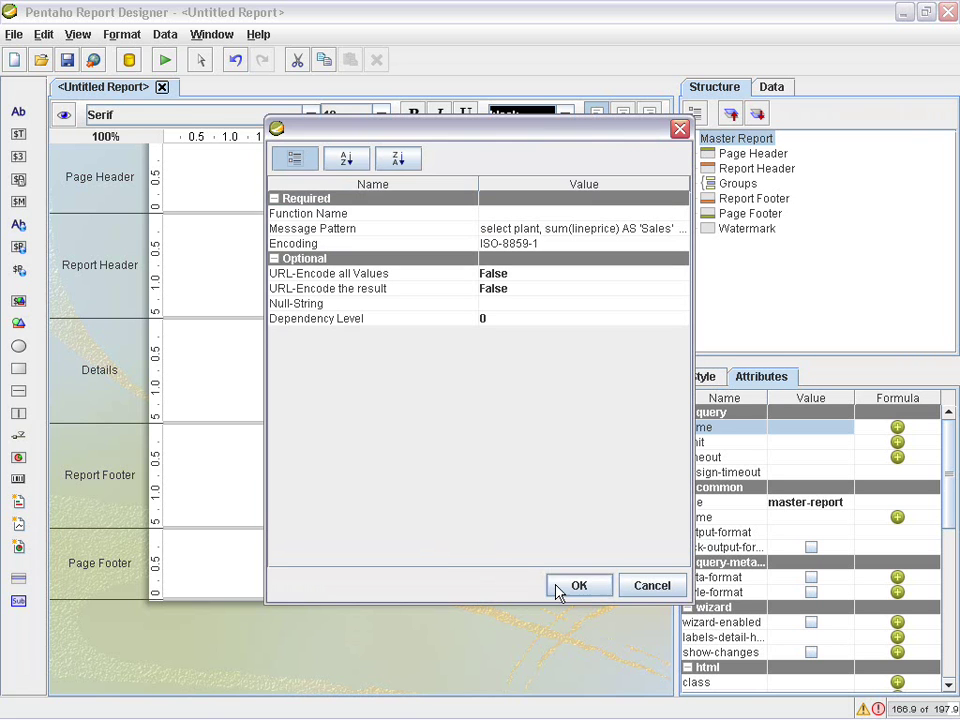
# Step: Confirm the Message Format expression and close the expression dialogs
pyautogui.click(560, 589)
pyautogui.click(621, 390)
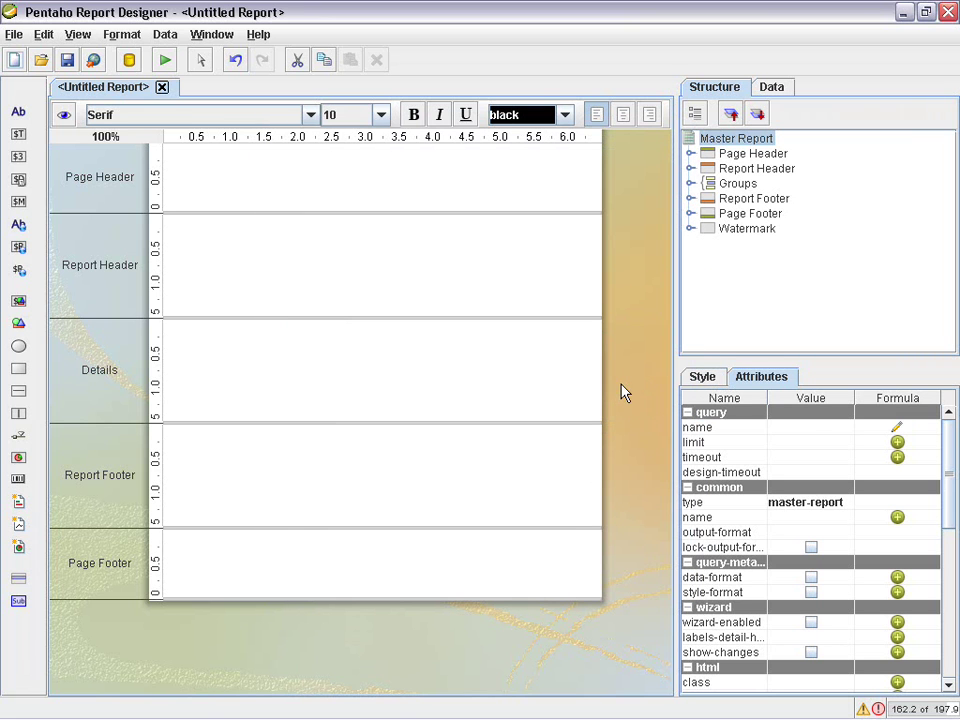
pyautogui.click(770, 88)
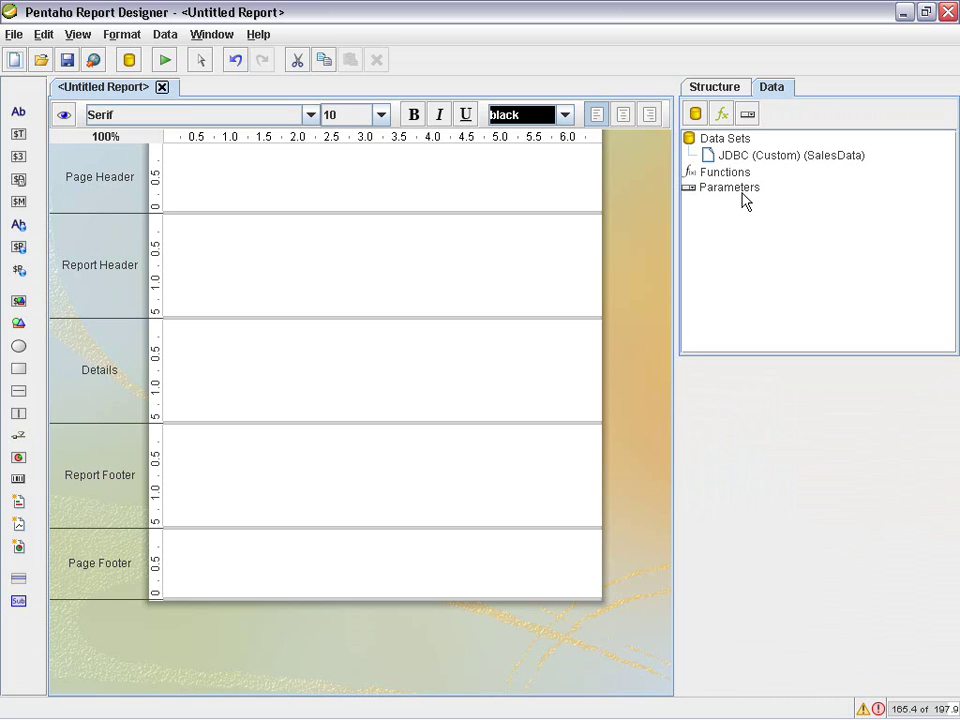
# Step: Place a text field and a number field in the Details band
pyautogui.click(18, 134)
pyautogui.click(192, 358)
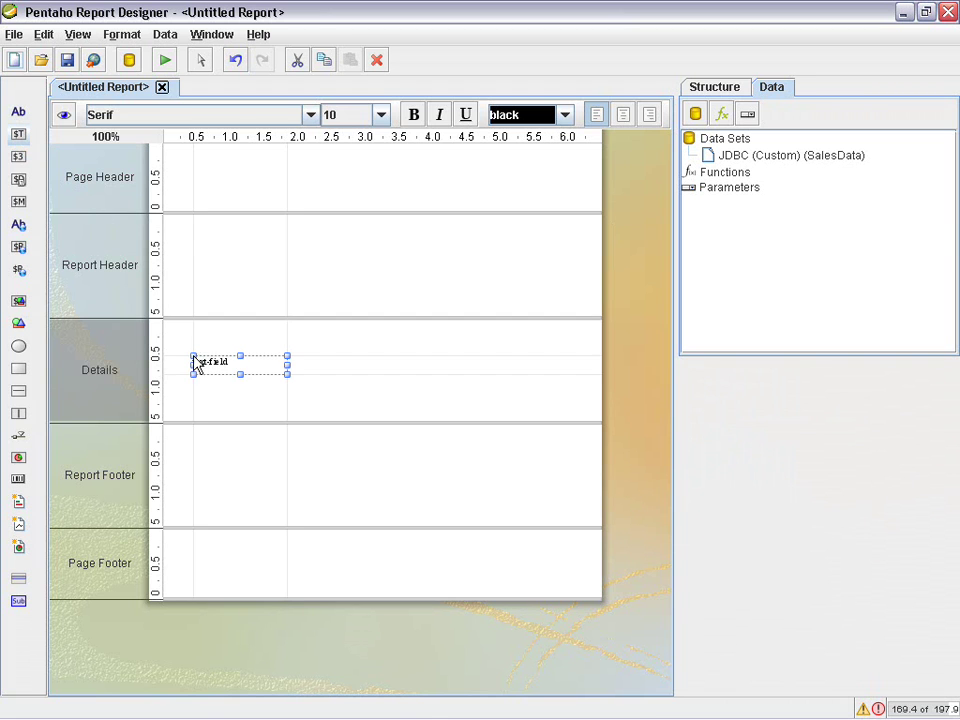
pyautogui.moveTo(214, 358); pyautogui.dragTo(187, 318)
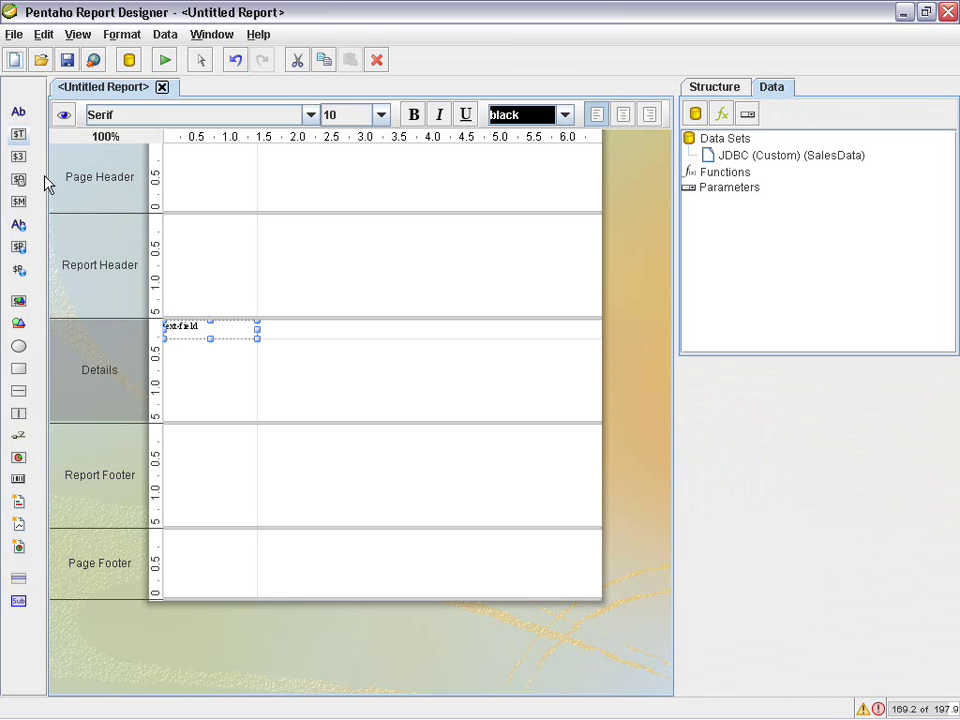
pyautogui.moveTo(18, 158); pyautogui.dragTo(315, 315)
# Step: Bind the text field's field attribute to plant
pyautogui.click(227, 331)
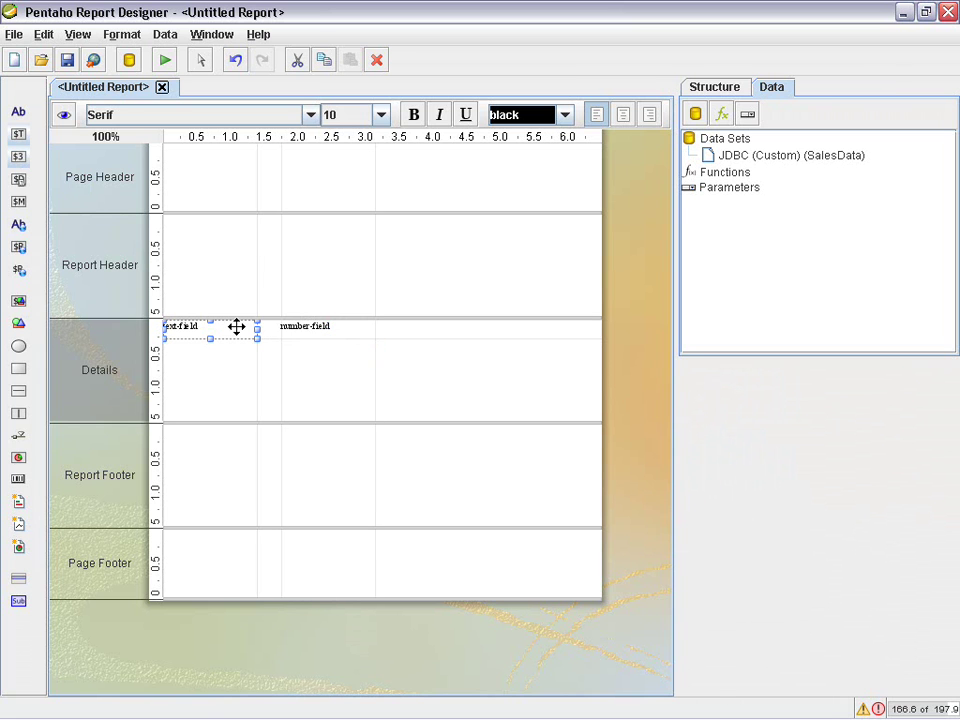
pyautogui.click(716, 89)
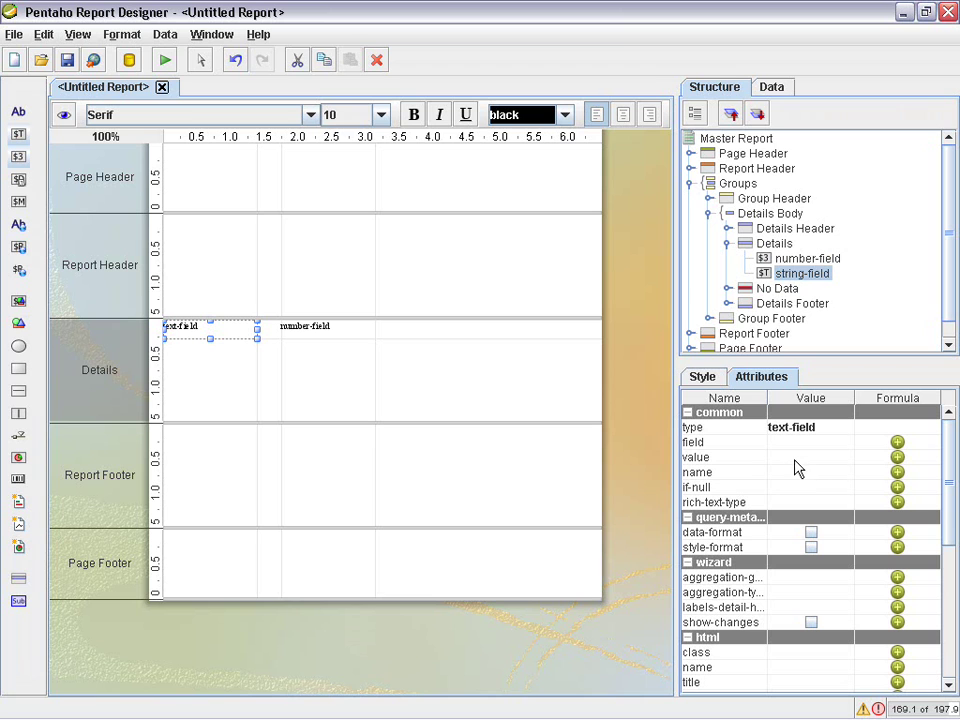
pyautogui.click(843, 443)
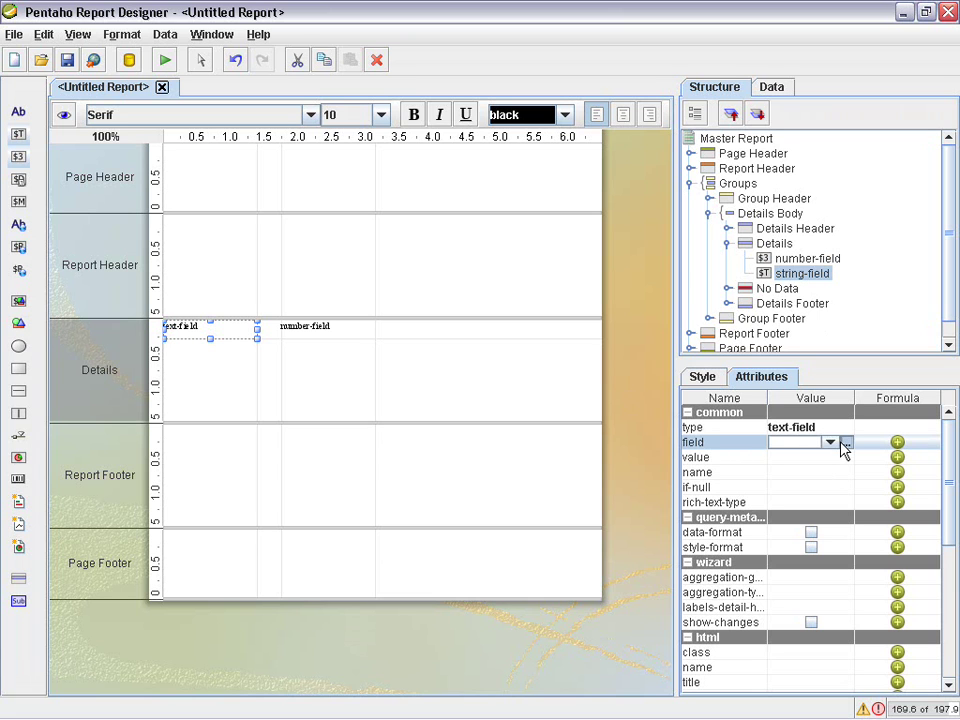
pyautogui.click(845, 443)
pyautogui.click(566, 410)
pyautogui.click(785, 443)
pyautogui.write('plant')
pyautogui.press('Return')
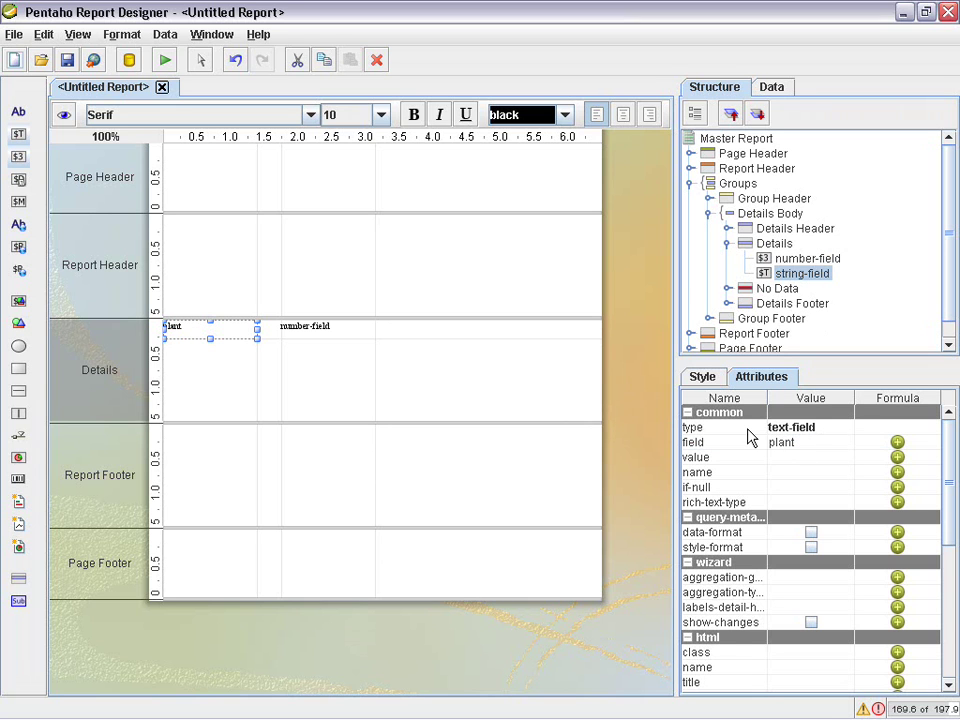
# Step: Bind the number field's field attribute to Sales
pyautogui.click(318, 326)
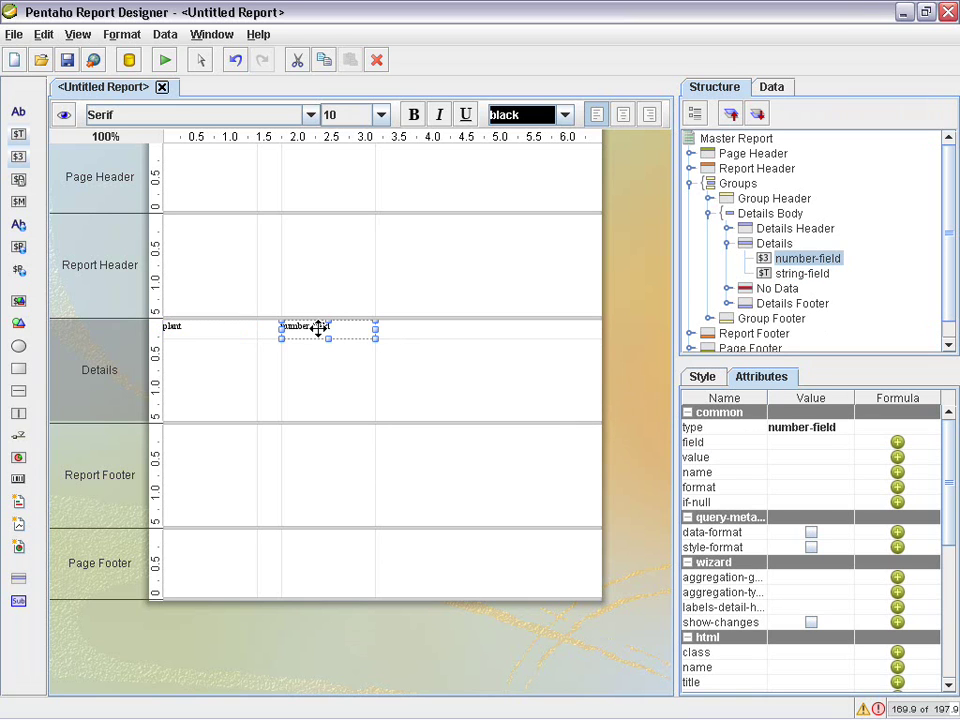
pyautogui.click(805, 442)
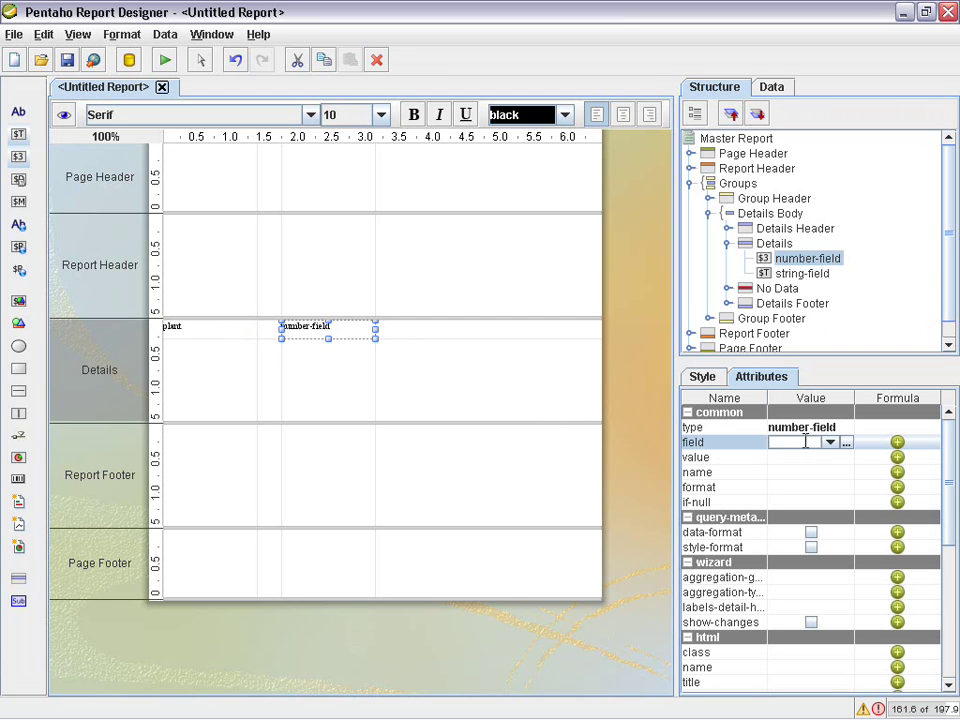
pyautogui.write('Sales')
pyautogui.press('Return')
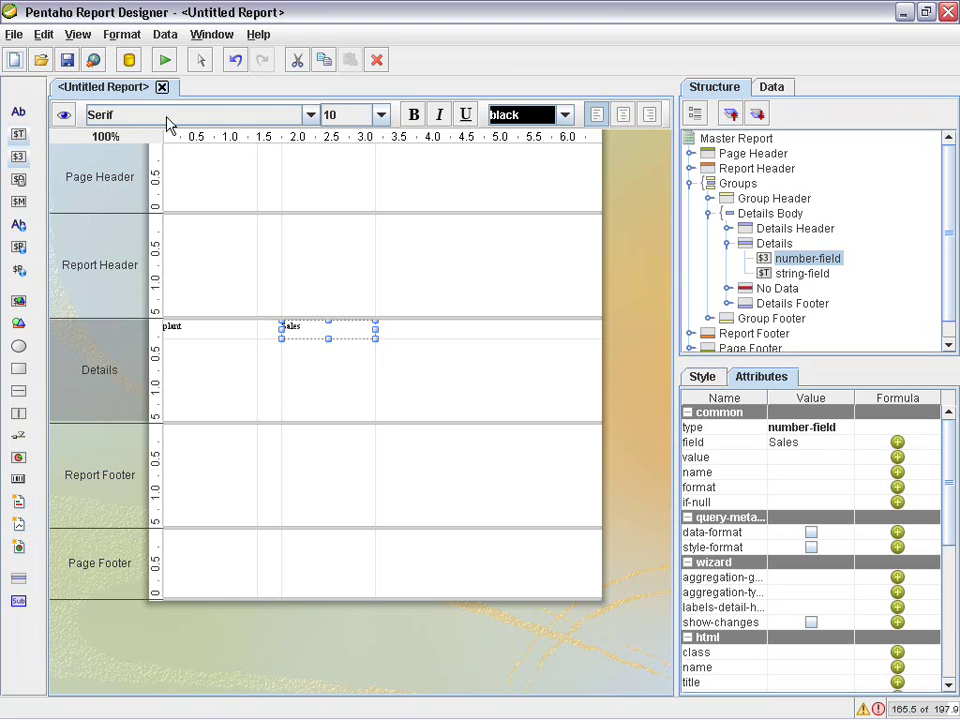
# Step: Preview the sales per plant, then open Basic Guided Ad hoc.prpt via File > Open
pyautogui.click(64, 115)
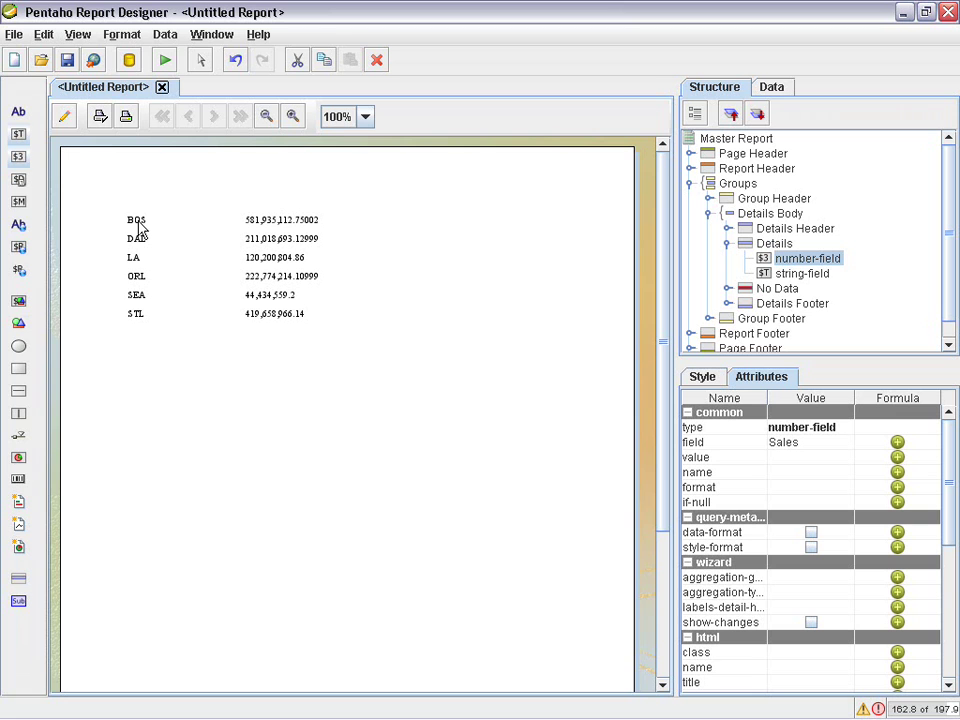
pyautogui.click(15, 35)
pyautogui.moveTo(94, 142)
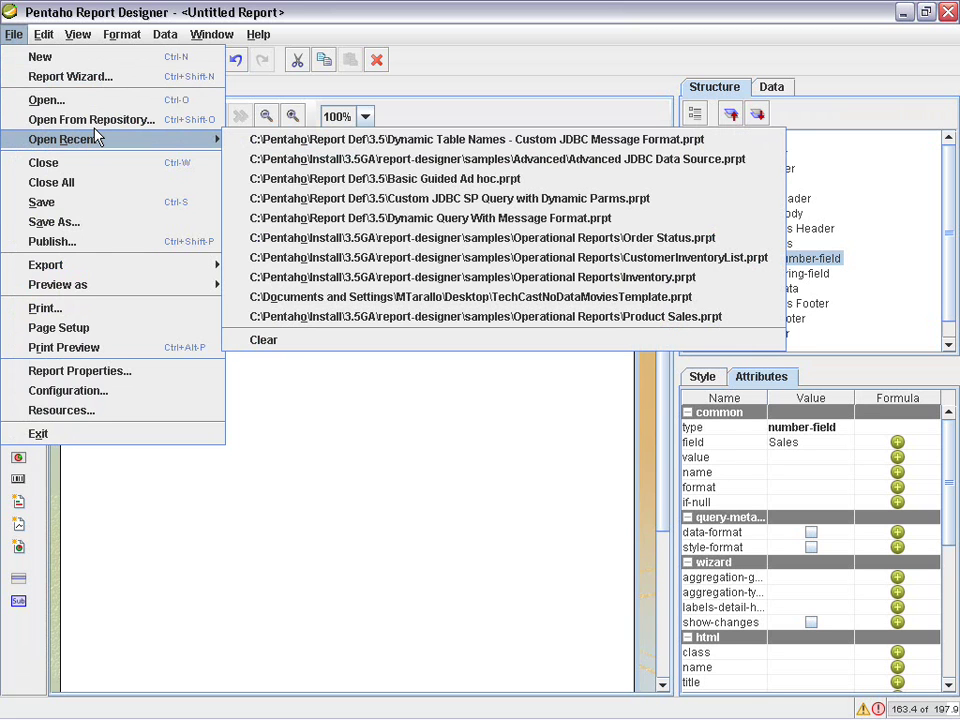
pyautogui.click(50, 100)
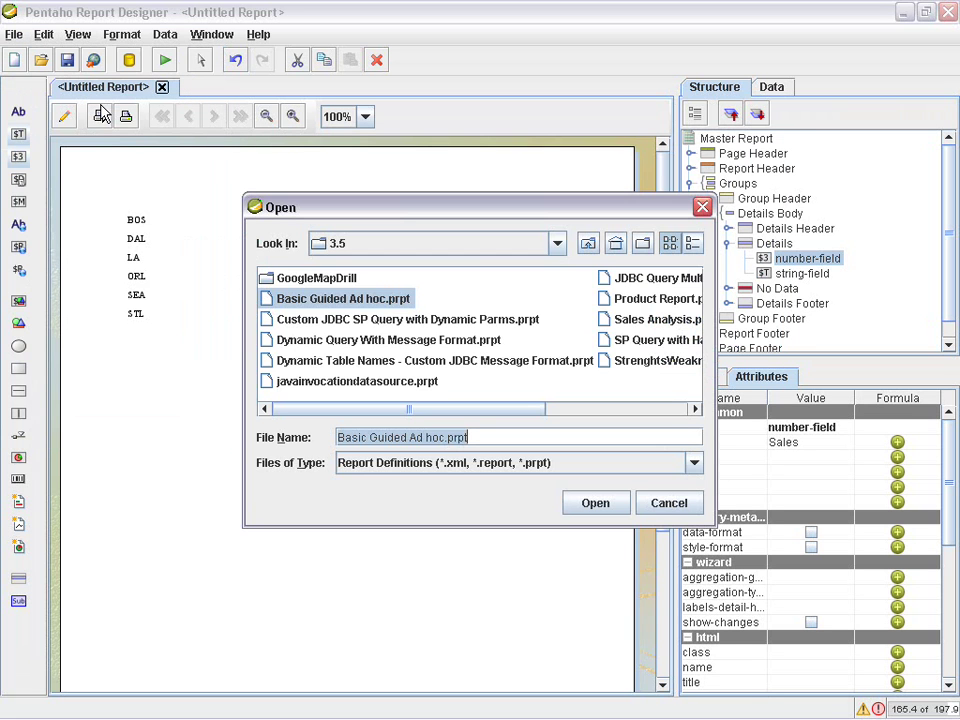
pyautogui.doubleClick(339, 300)
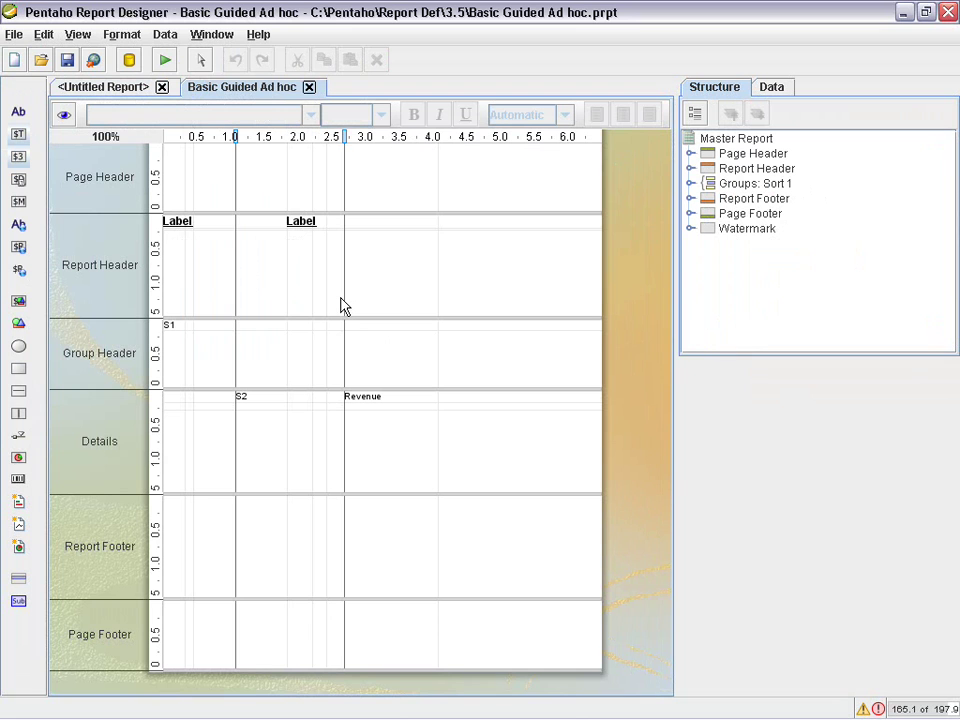
# Step: Preview Basic Guided Ad hoc with Select Sort set to The Year and Select Sort 2 to The Store
pyautogui.click(64, 114)
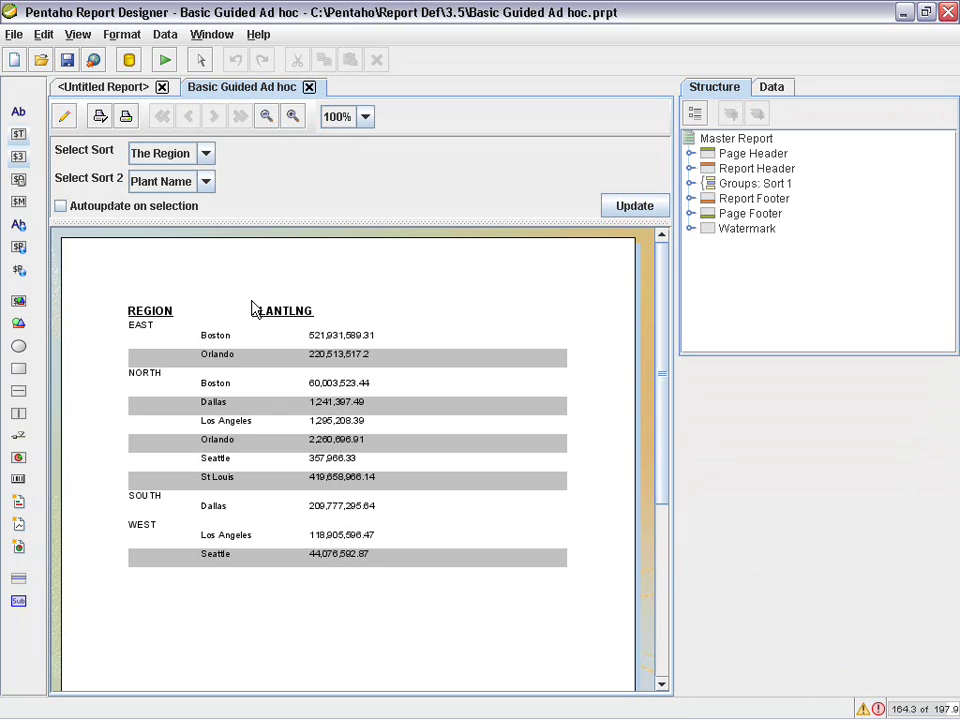
pyautogui.click(205, 154)
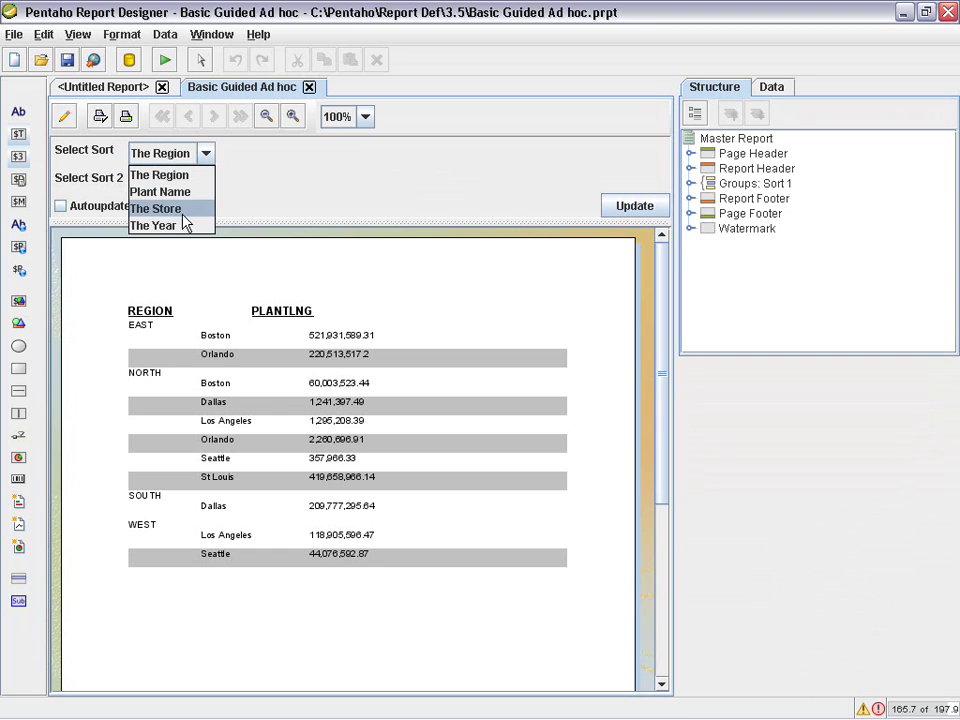
pyautogui.click(186, 225)
pyautogui.click(205, 183)
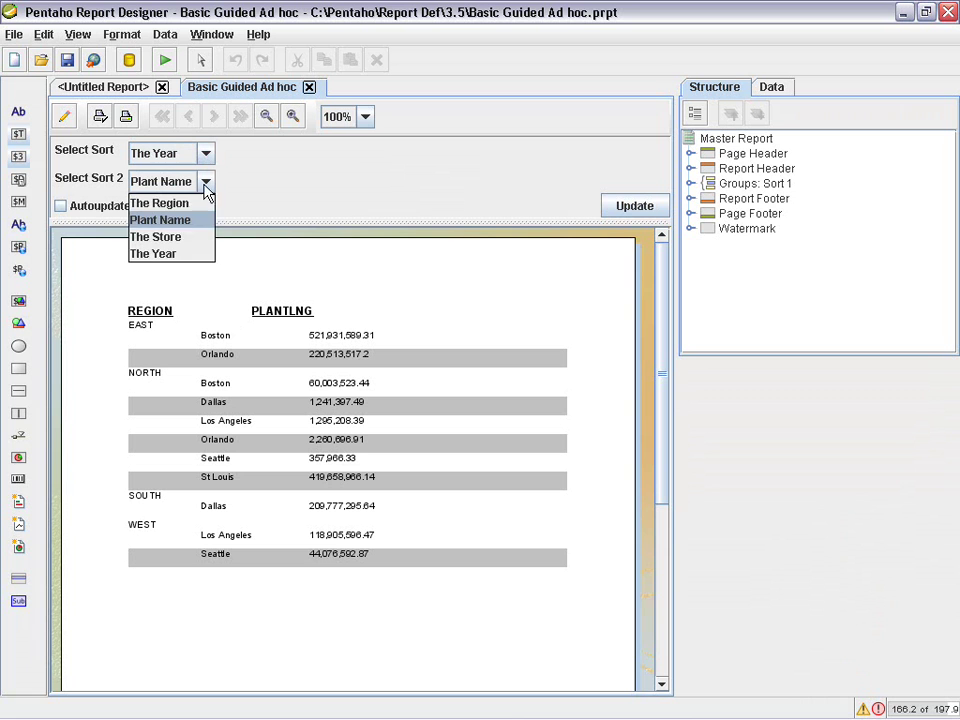
pyautogui.click(178, 238)
pyautogui.click(634, 205)
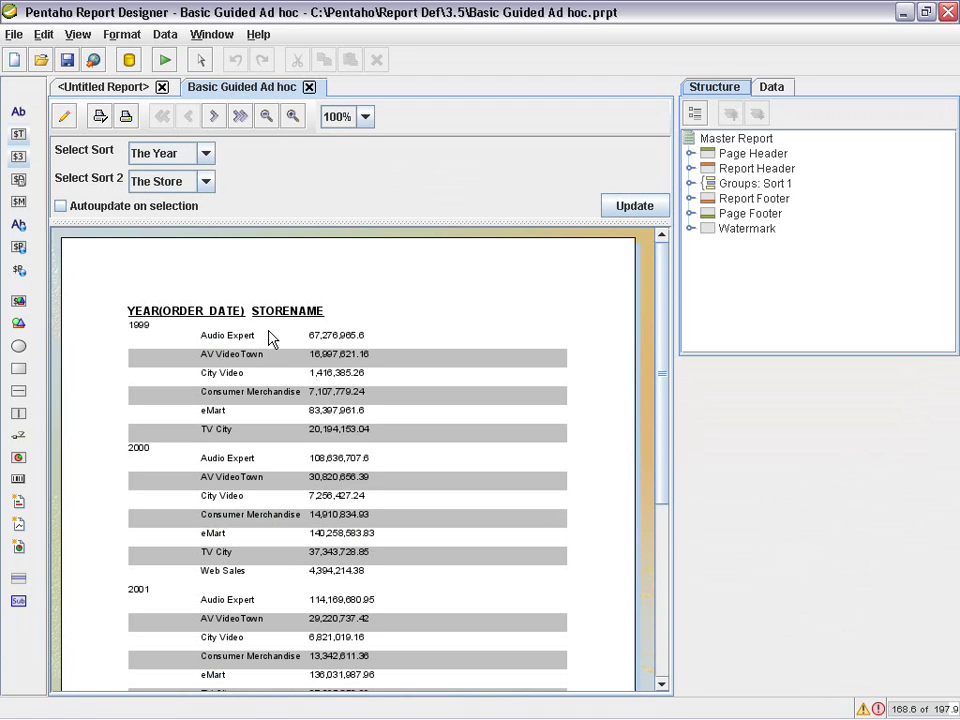
# Step: On the Untitled Report in design view, delete the Sales and plant fields
pyautogui.click(113, 88)
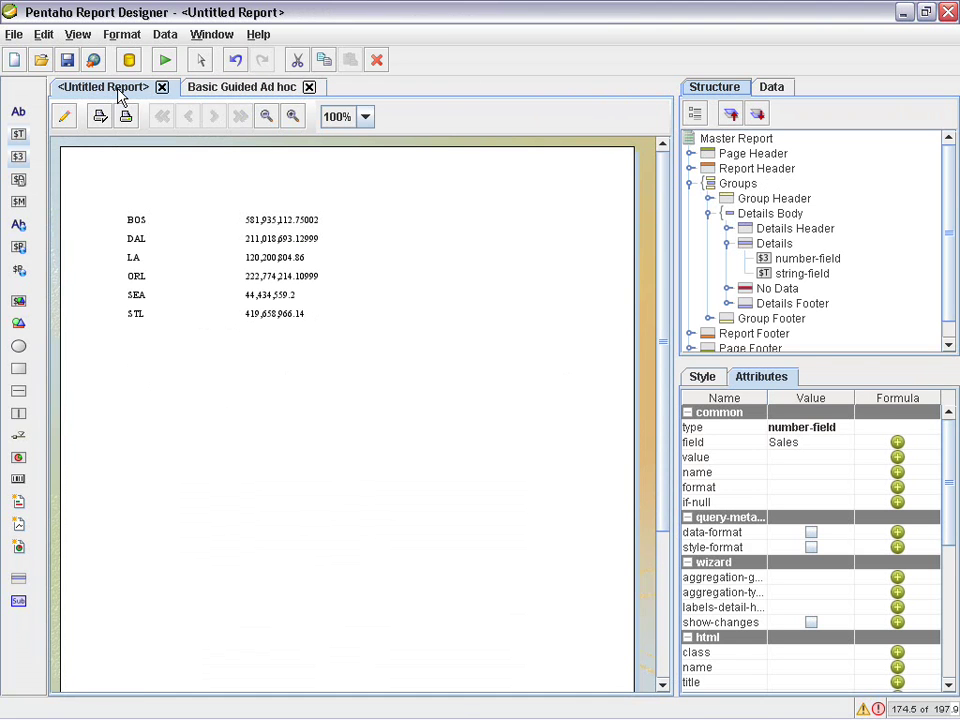
pyautogui.click(66, 117)
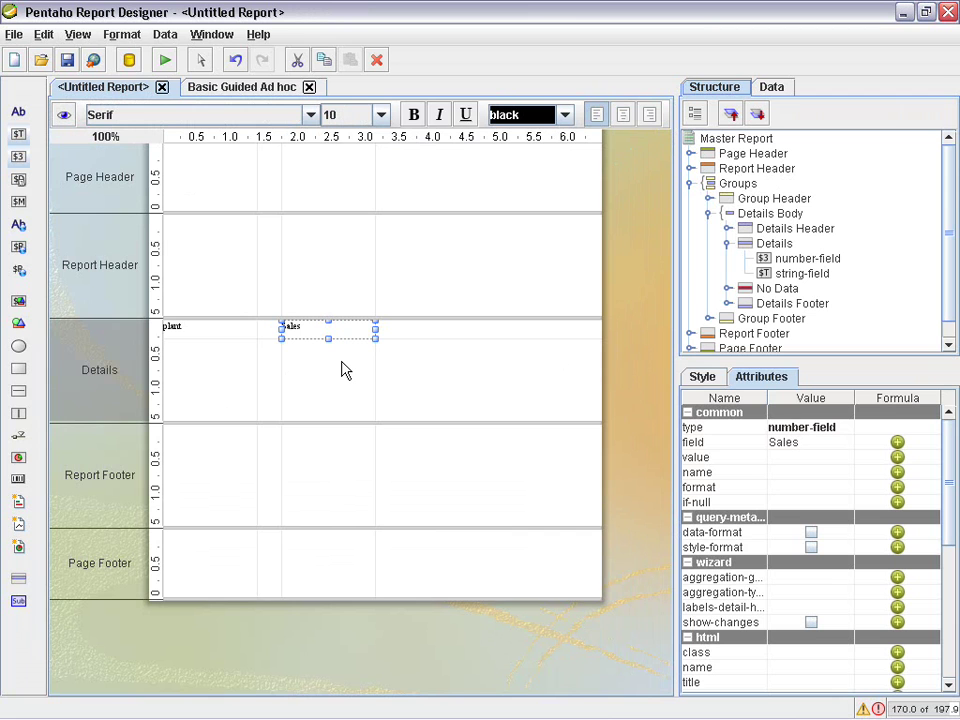
pyautogui.press('Delete')
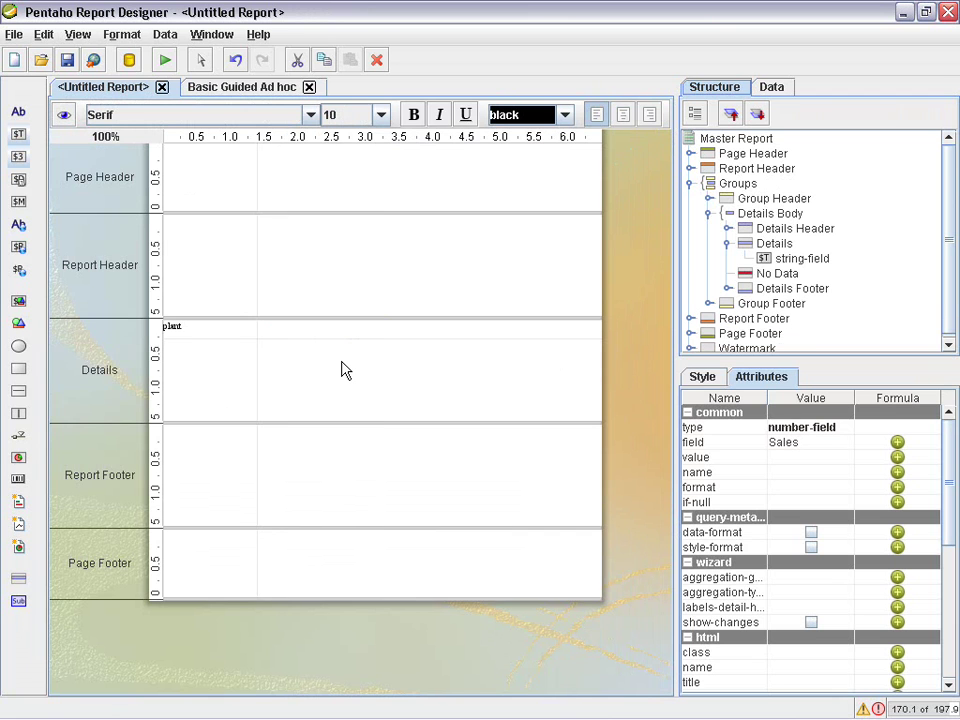
pyautogui.click(198, 327)
pyautogui.press('Delete')
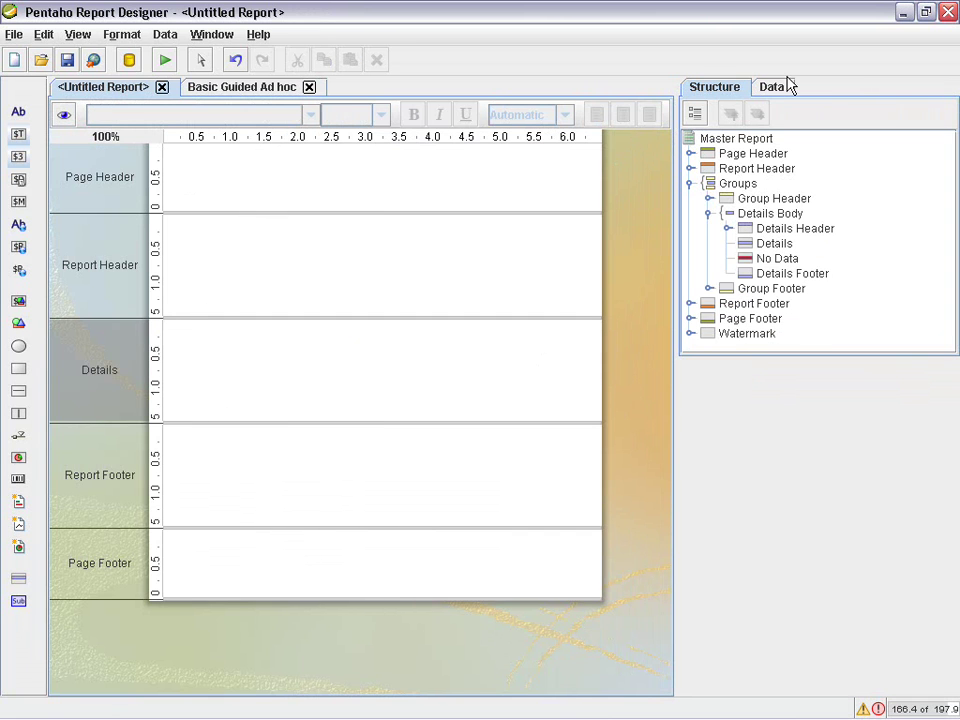
# Step: Delete the SalesData JDBC data set from the Data tab
pyautogui.click(786, 87)
pyautogui.click(751, 163)
pyautogui.press('Delete')
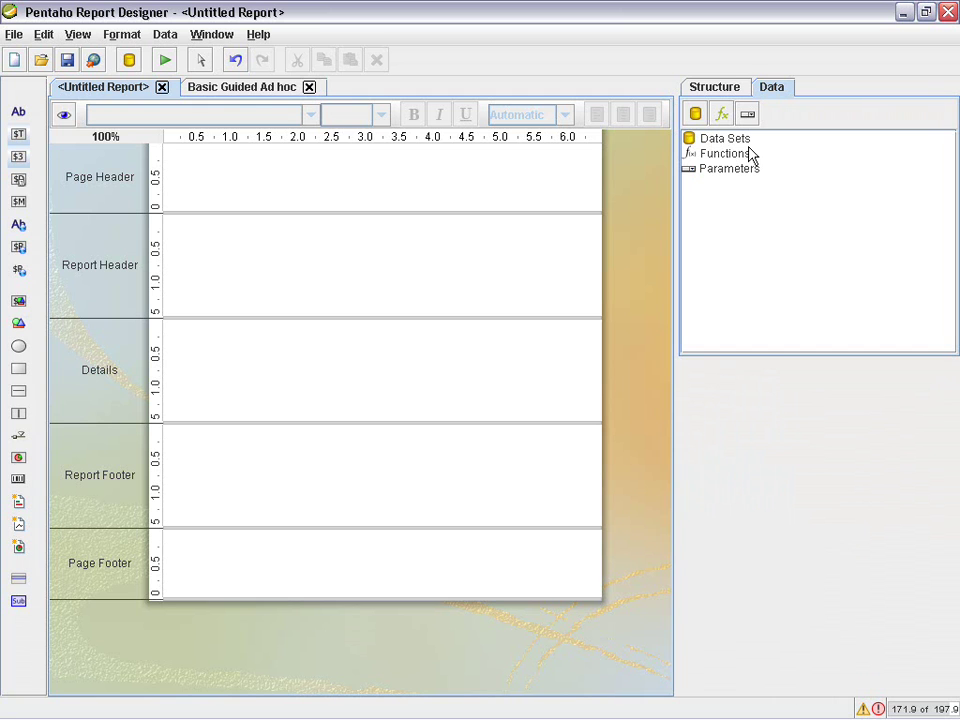
# Step: Create a Table data source with a new query named TableFields
pyautogui.rightClick(742, 142)
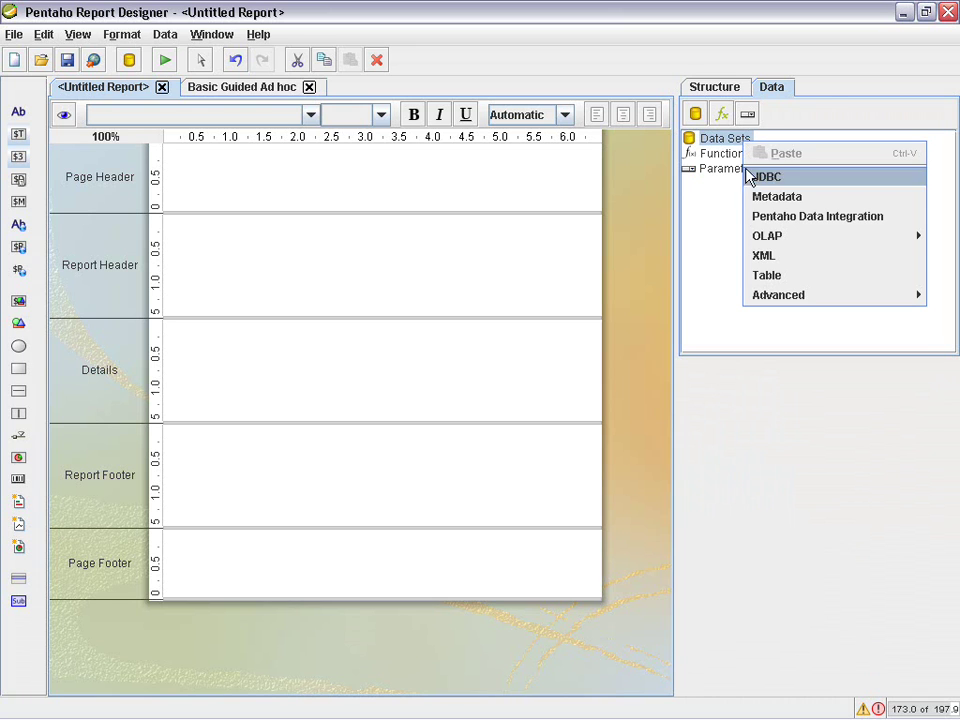
pyautogui.click(769, 277)
pyautogui.click(662, 88)
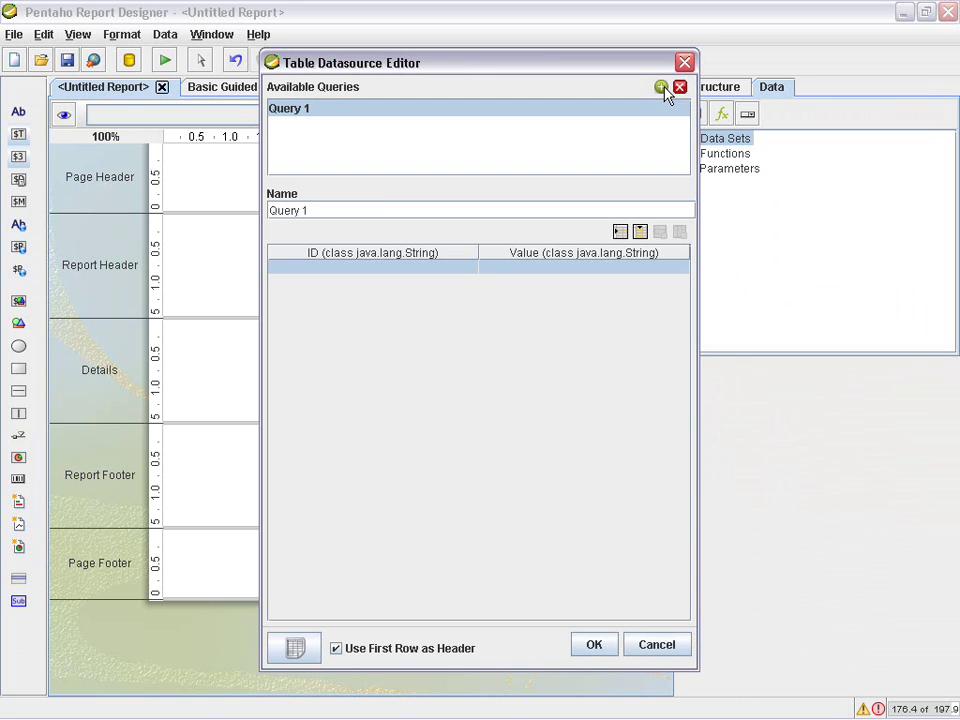
pyautogui.moveTo(321, 210); pyautogui.dragTo(229, 221)
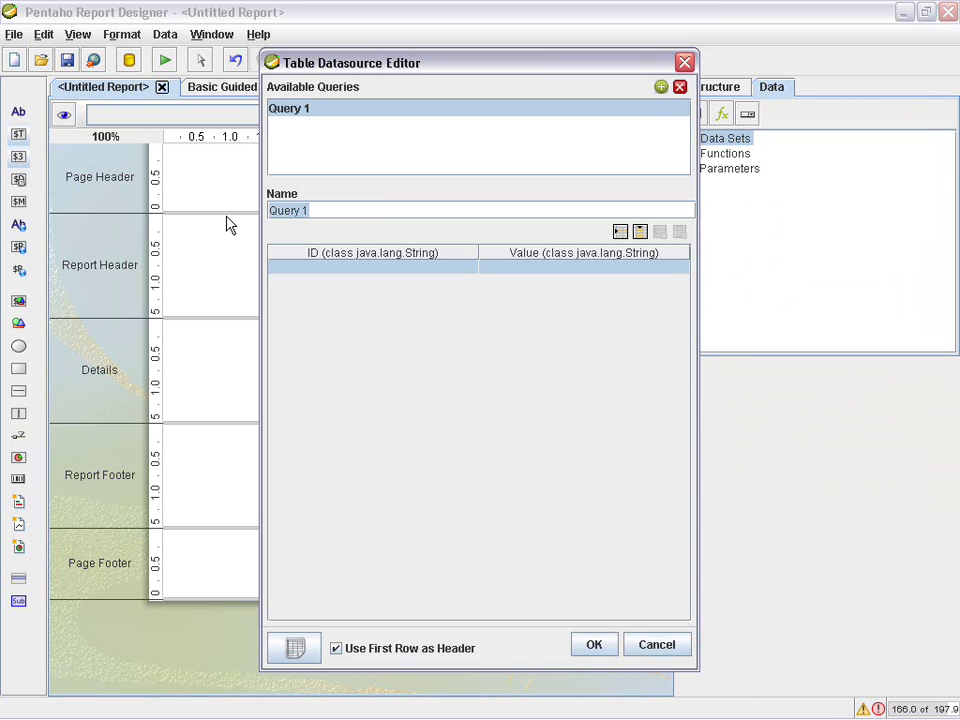
pyautogui.write('Table')
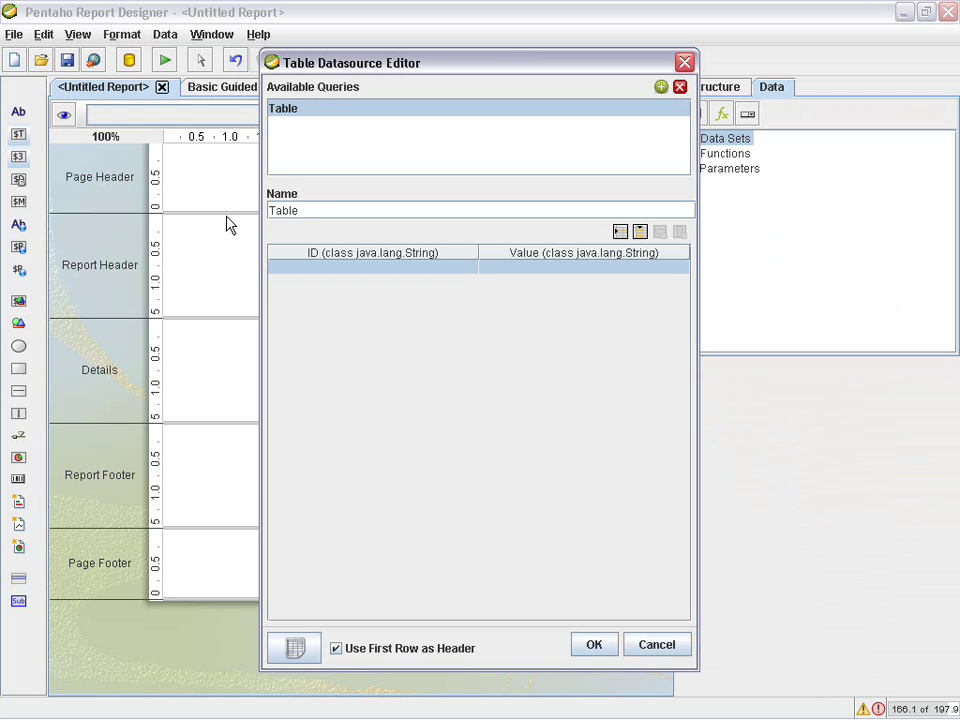
pyautogui.write('Fields')
# Step: Rename the table's columns to DisplayName and TheValue
pyautogui.click(344, 258)
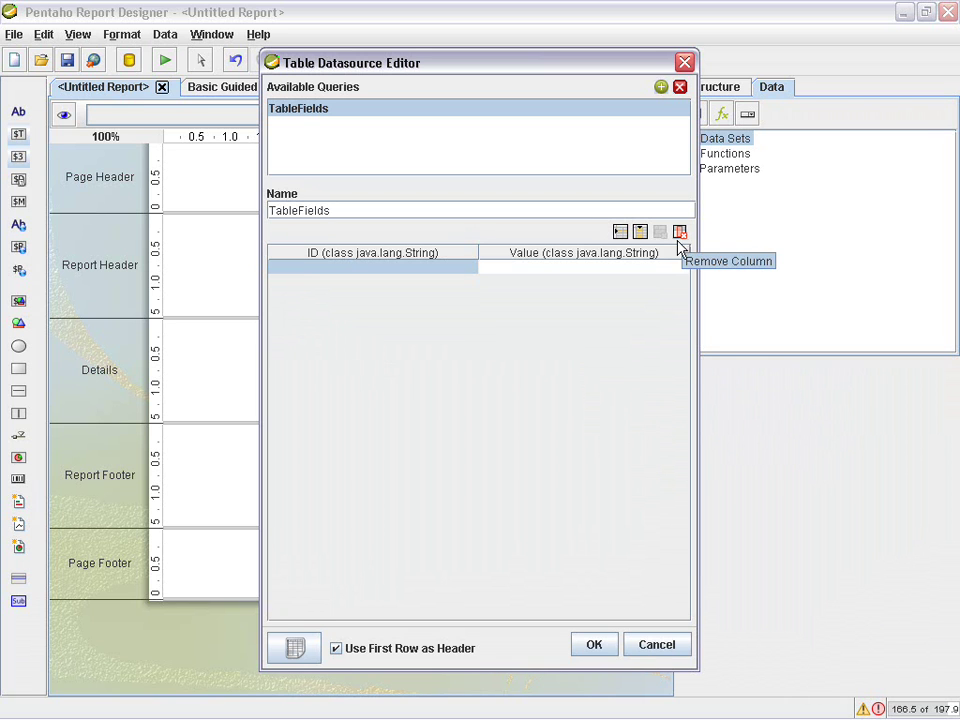
pyautogui.doubleClick(415, 256)
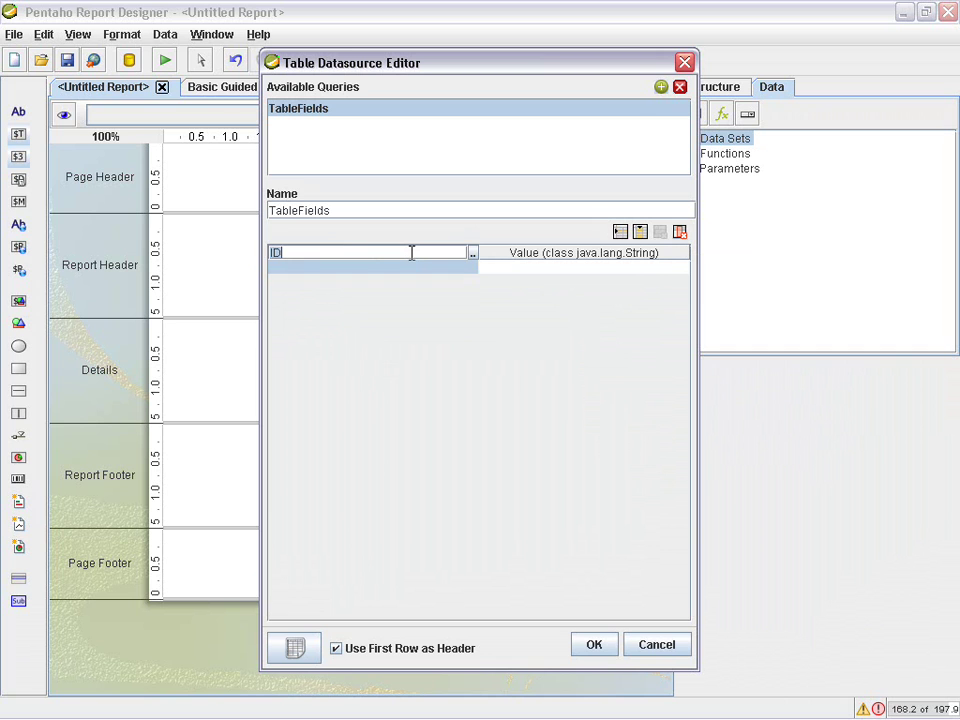
pyautogui.press('BackSpace')
pyautogui.press('BackSpace')
pyautogui.write('DisplayName')
pyautogui.doubleClick(533, 250)
pyautogui.write('TheValue')
pyautogui.press('Return')
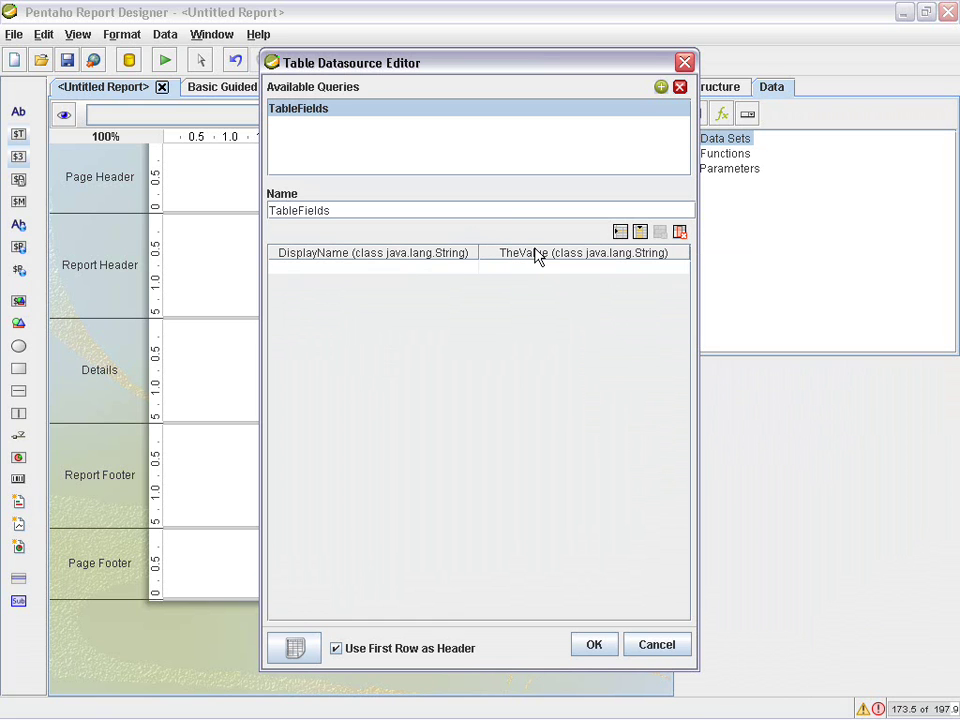
# Step: Fill lookup rows The Plant → plant and The Region → region
pyautogui.click(416, 270)
pyautogui.doubleClick(416, 268)
pyautogui.write('The Plant')
pyautogui.doubleClick(558, 268)
pyautogui.write('plan')
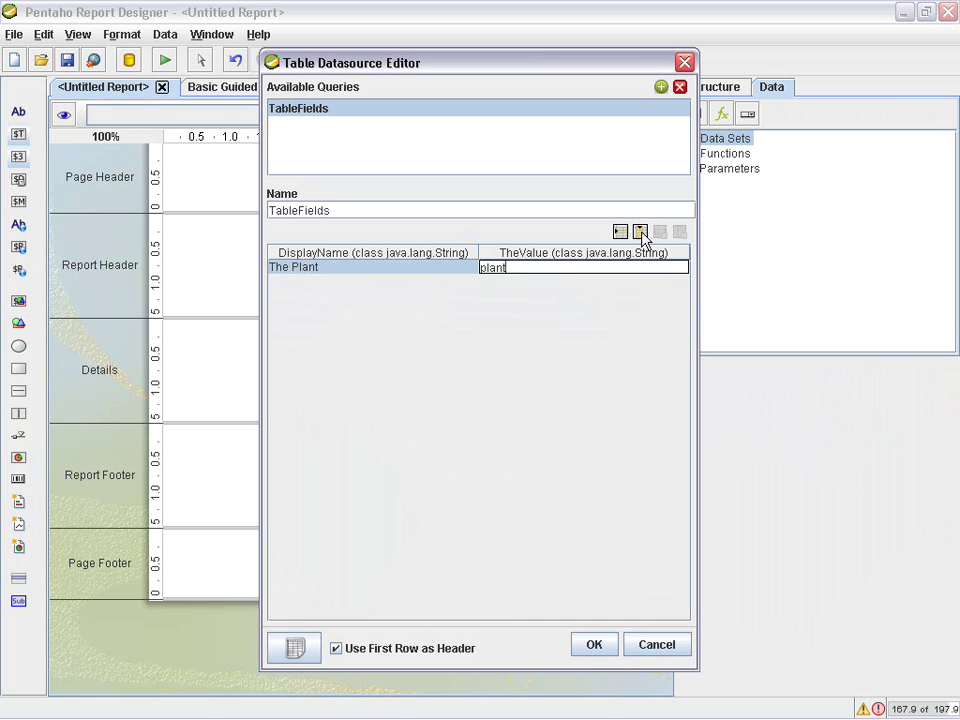
pyautogui.click(620, 232)
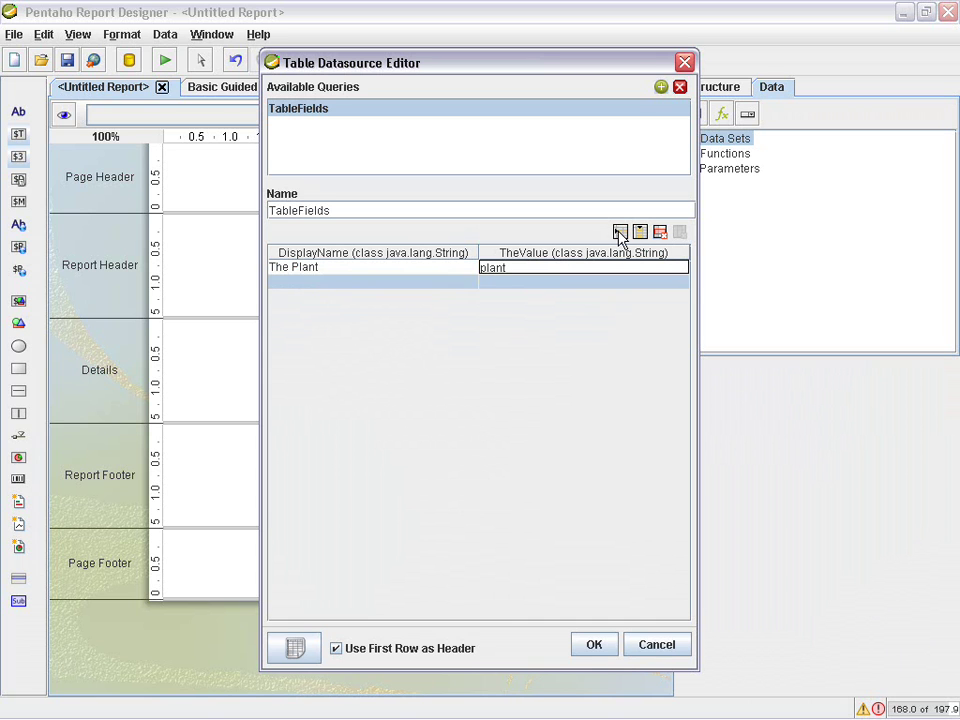
pyautogui.doubleClick(354, 281)
pyautogui.write('The Region')
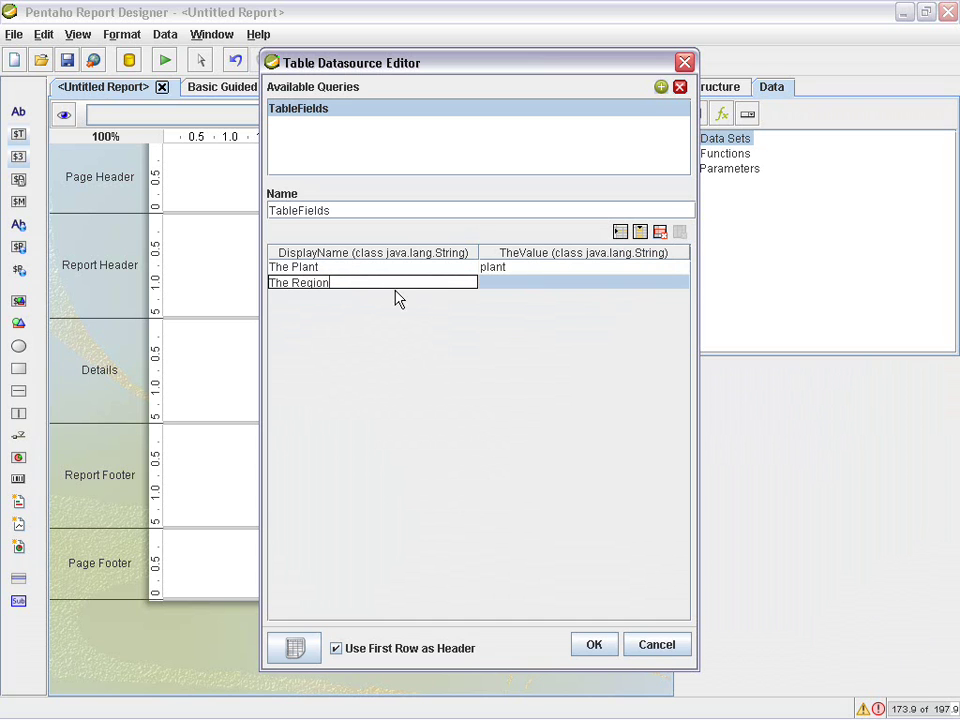
pyautogui.doubleClick(497, 283)
pyautogui.write('region')
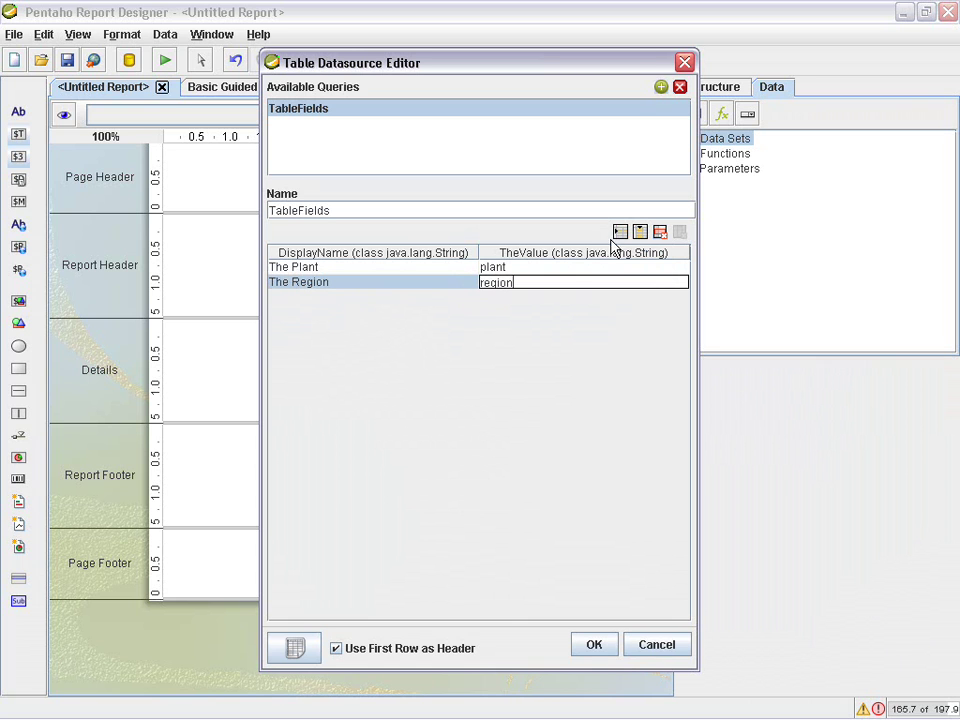
# Step: Add a The Year row mapped to YEAR(ORDERDATE) and save the TableFields data set
pyautogui.click(619, 233)
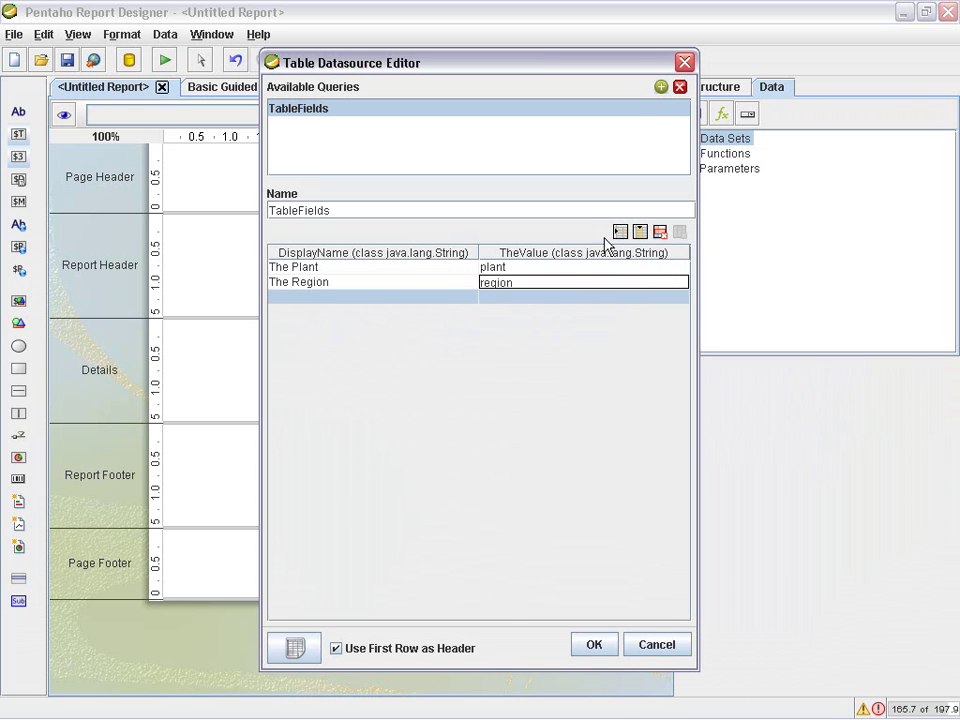
pyautogui.doubleClick(322, 297)
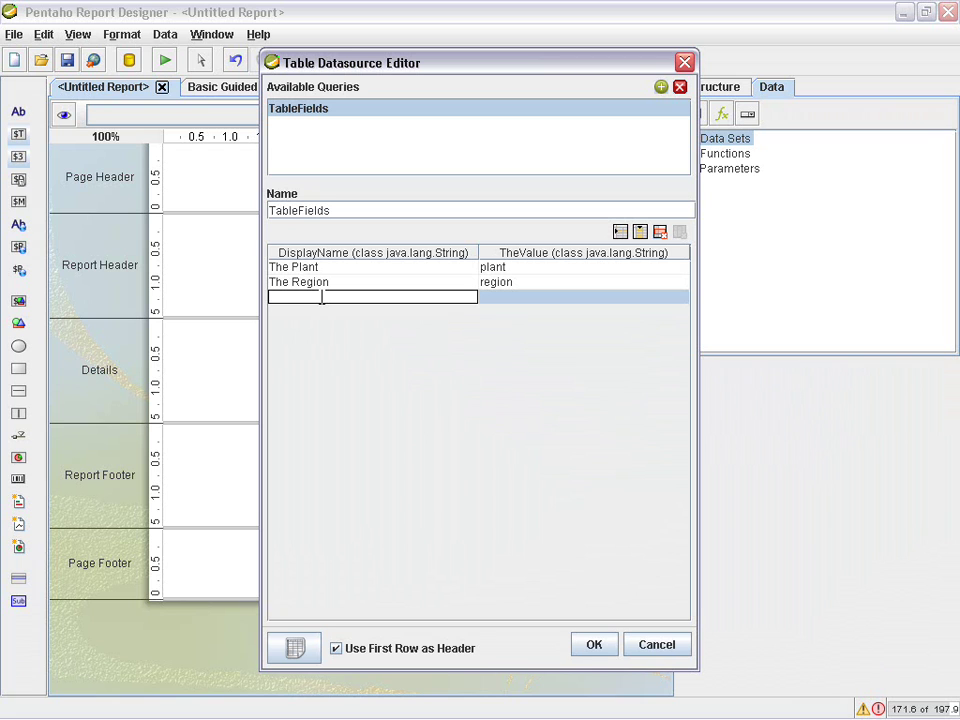
pyautogui.write('The Year')
pyautogui.click(526, 298)
pyautogui.click(527, 300)
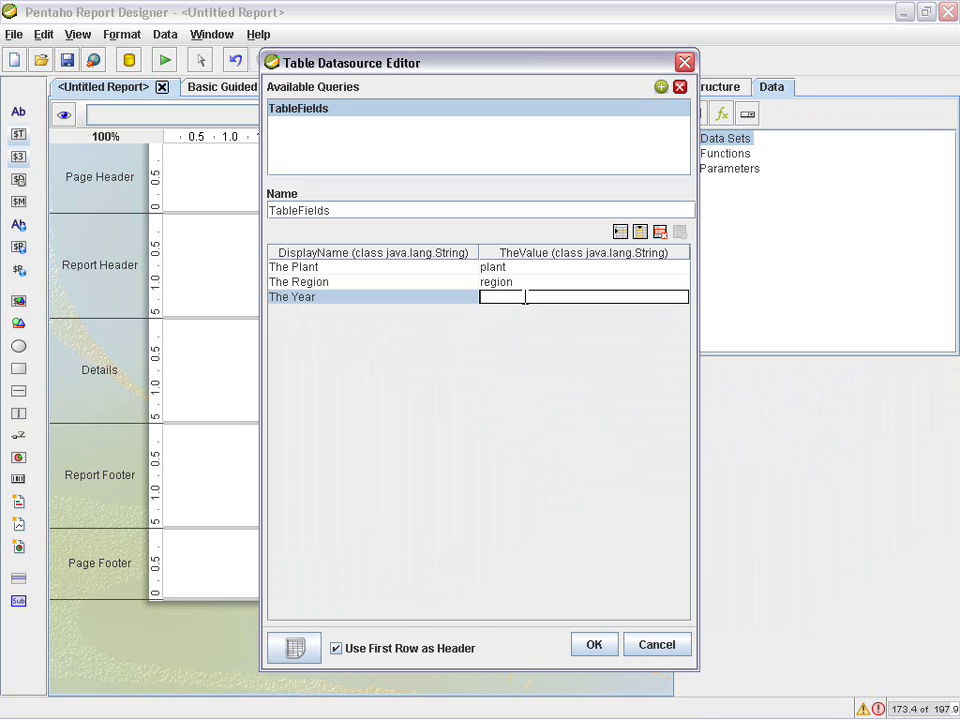
pyautogui.write('YEAR(ORDERDATE)')
pyautogui.click(533, 345)
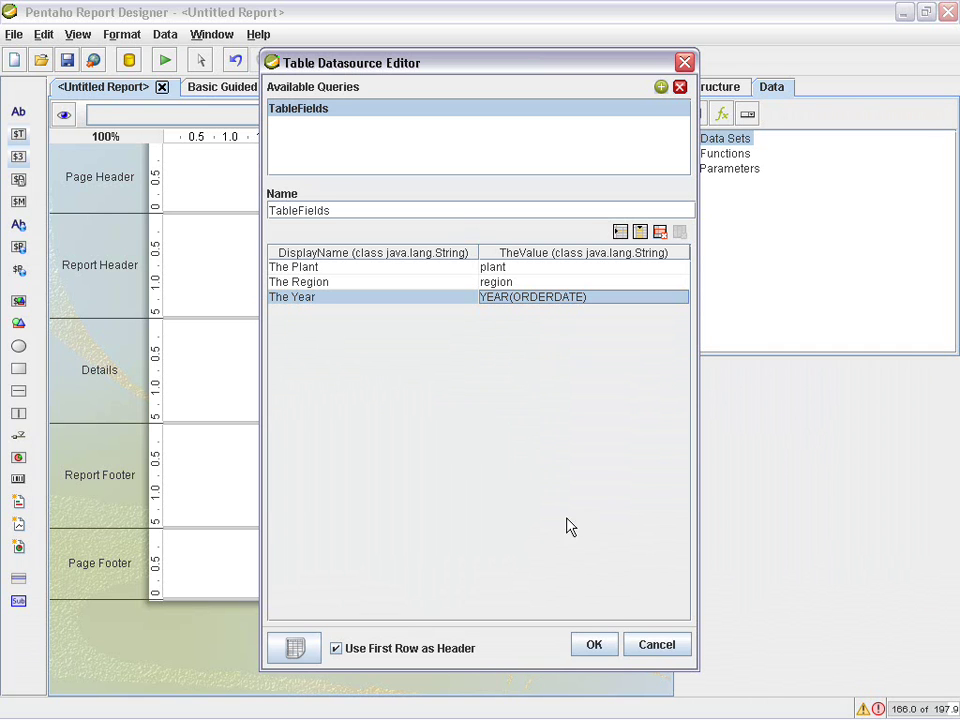
pyautogui.click(610, 644)
# Step: Add a JDBC (Custom) data set under Data Sets using the SalesData connection
pyautogui.click(711, 172)
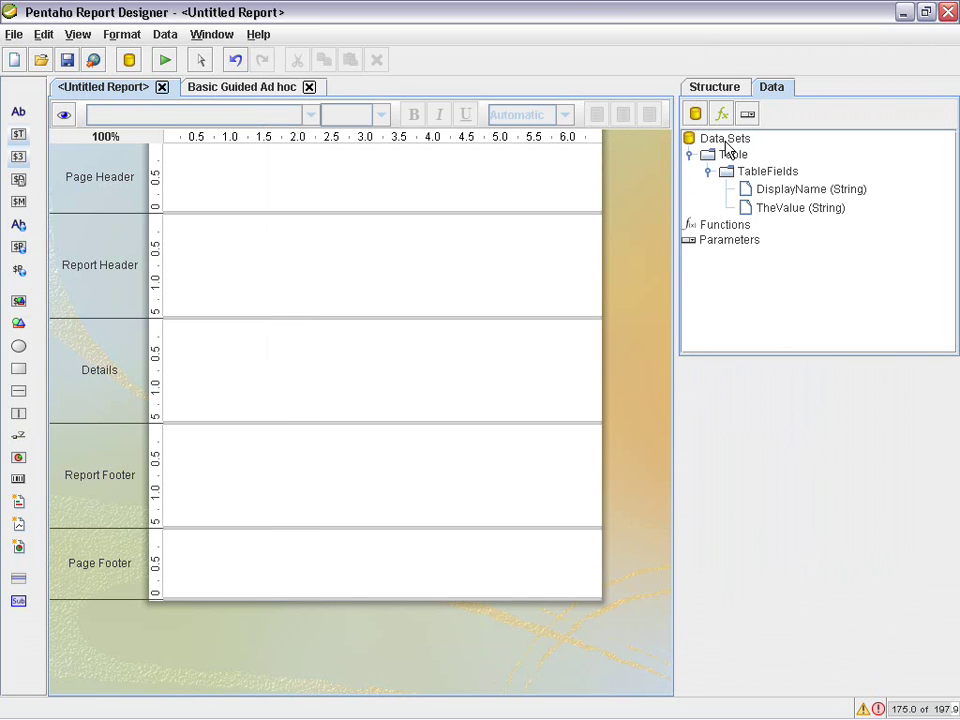
pyautogui.click(728, 140)
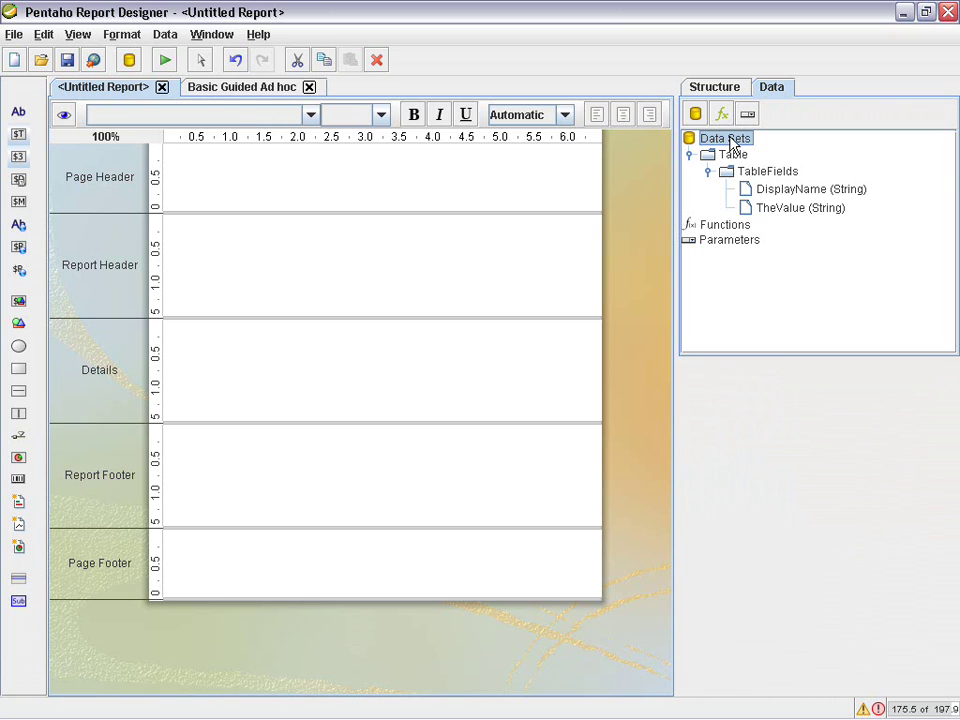
pyautogui.rightClick(731, 143)
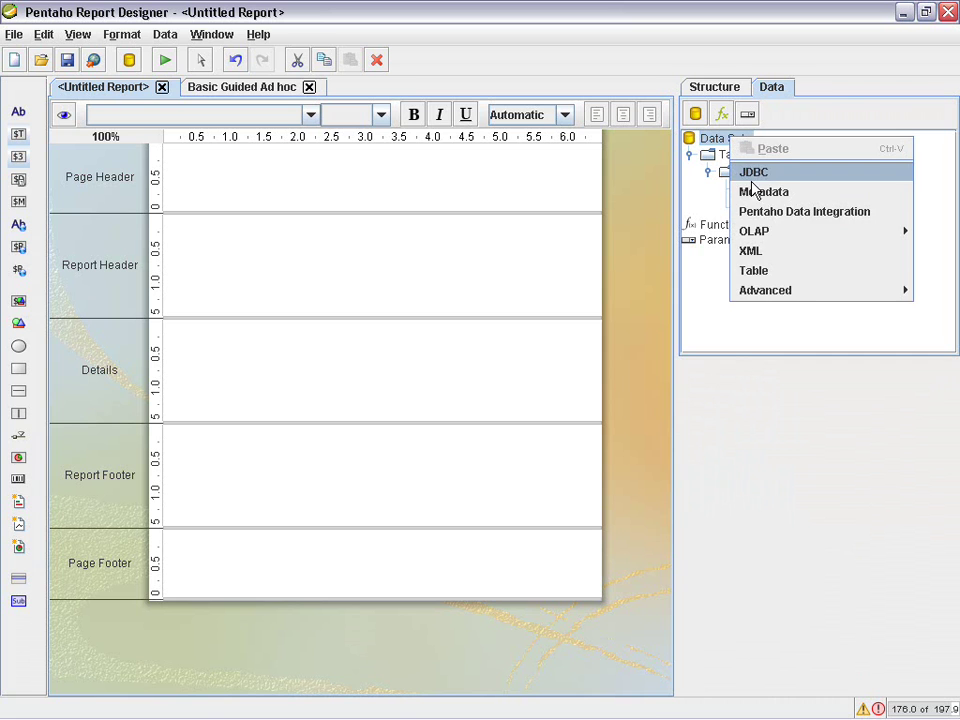
pyautogui.moveTo(797, 292)
pyautogui.click(671, 292)
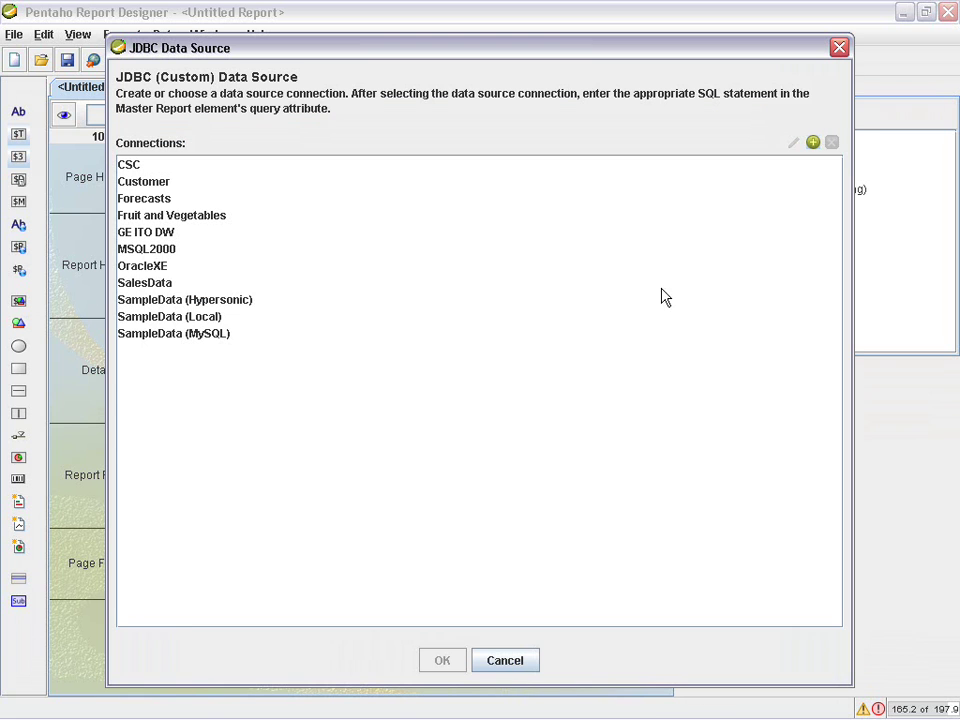
pyautogui.click(214, 284)
pyautogui.click(440, 661)
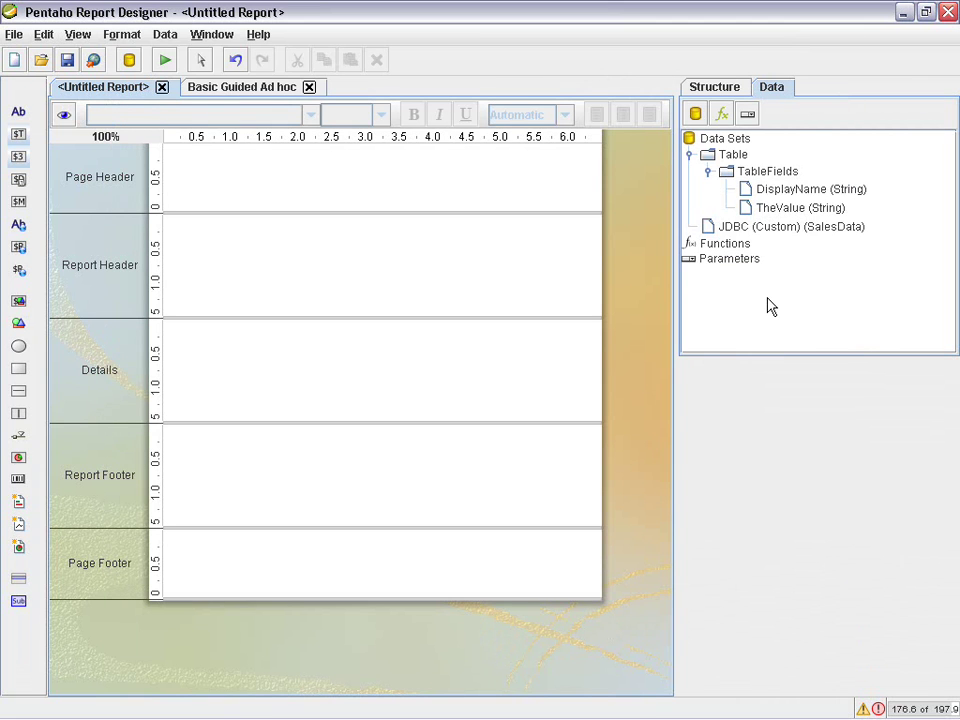
pyautogui.click(747, 262)
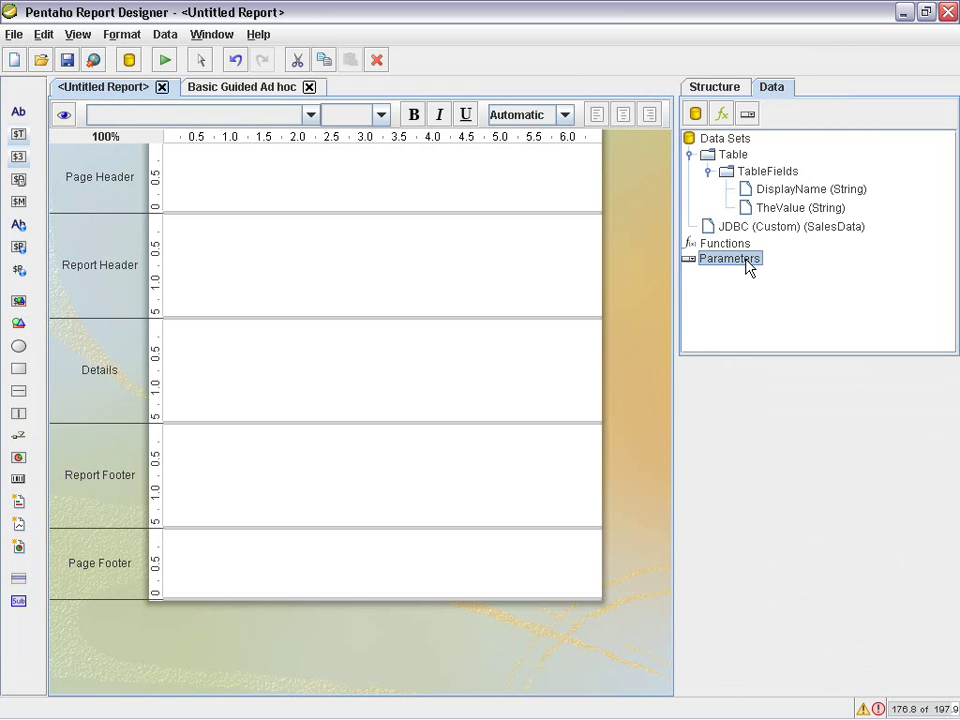
# Step: Add a new report parameter named sort1 with the label 'Select a Sort'
pyautogui.rightClick(749, 267)
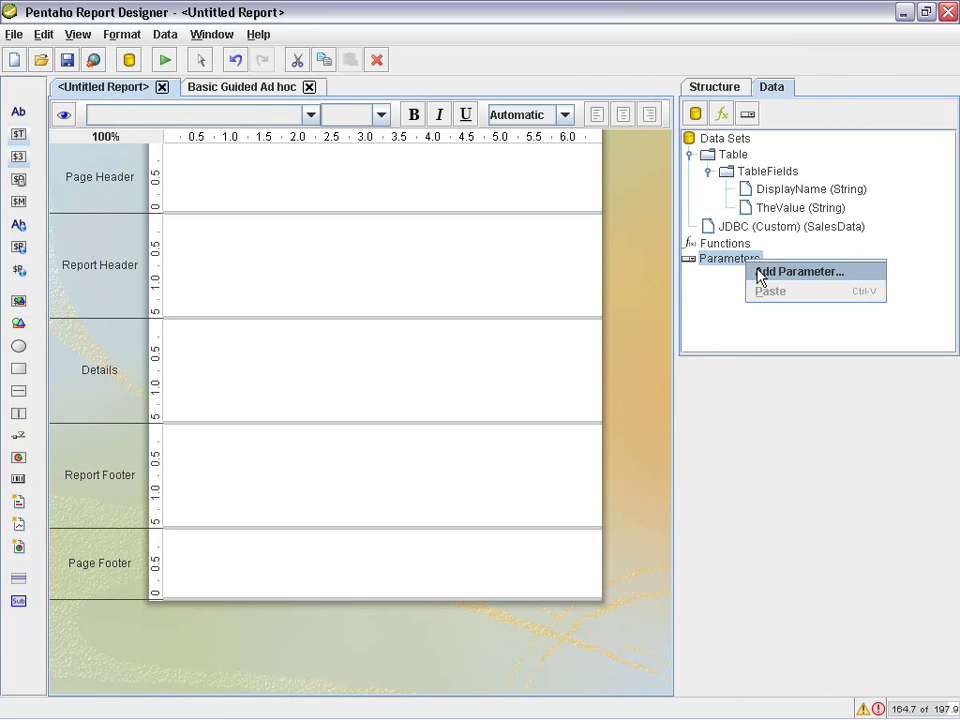
pyautogui.click(765, 271)
pyautogui.click(631, 225)
pyautogui.write('sort1')
pyautogui.click(621, 240)
pyautogui.write('Select a Sort')
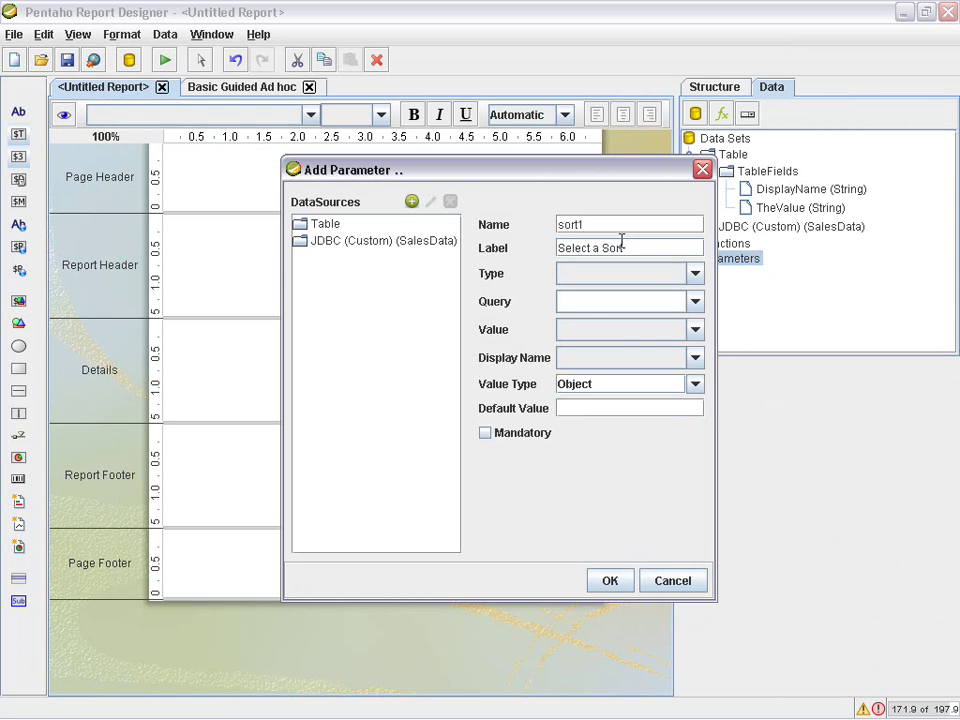
# Step: Make sort1 a Drop Down from TableFields, returning TheValue as a String, and confirm it
pyautogui.click(695, 274)
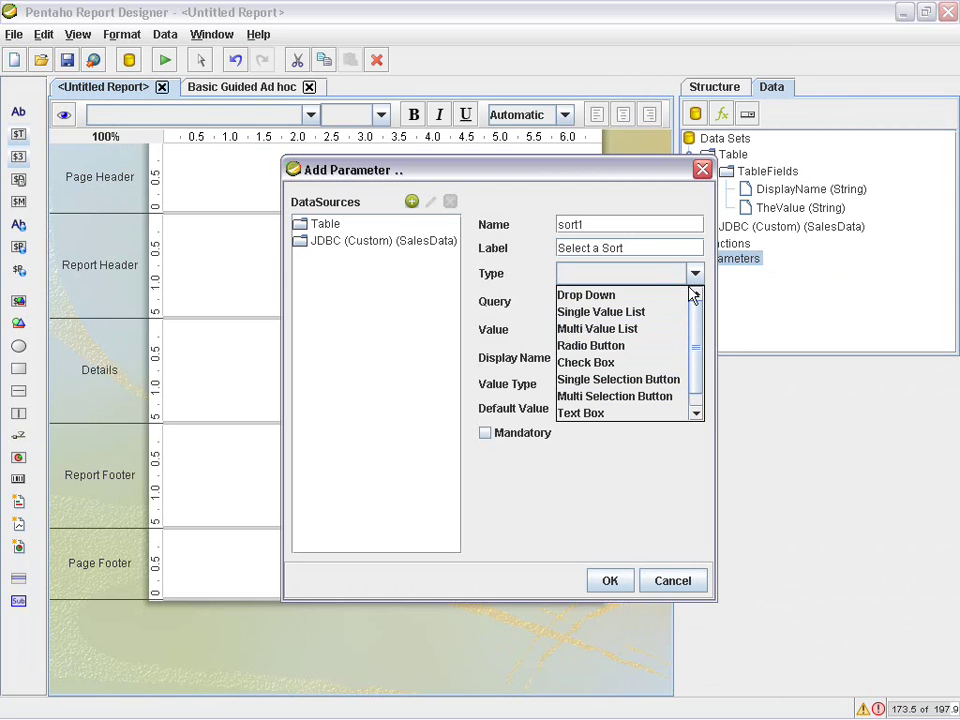
pyautogui.click(684, 296)
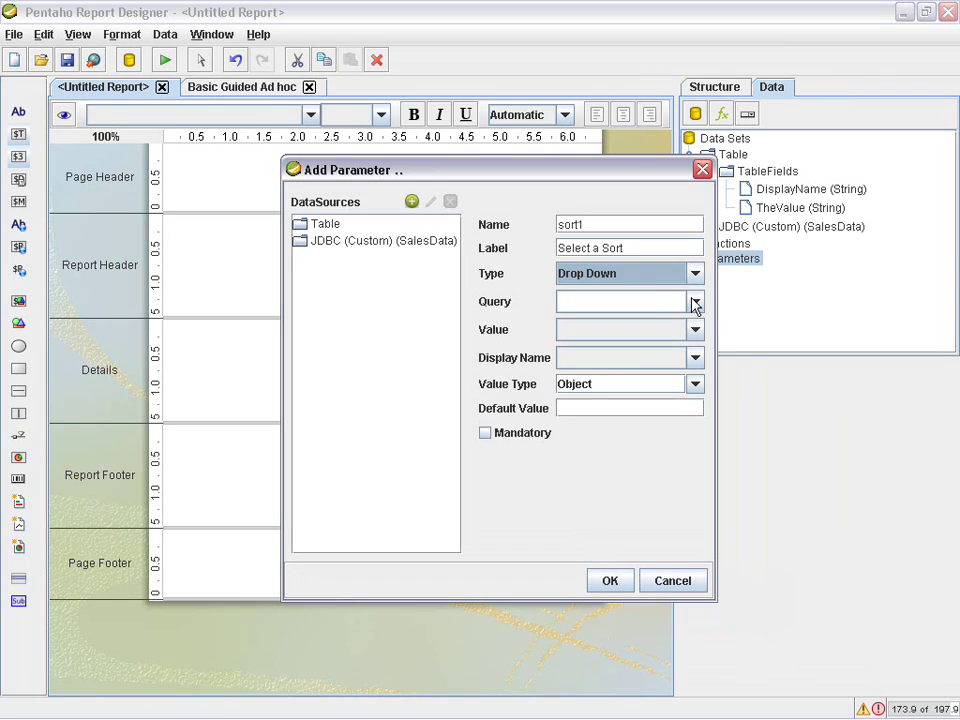
pyautogui.click(695, 302)
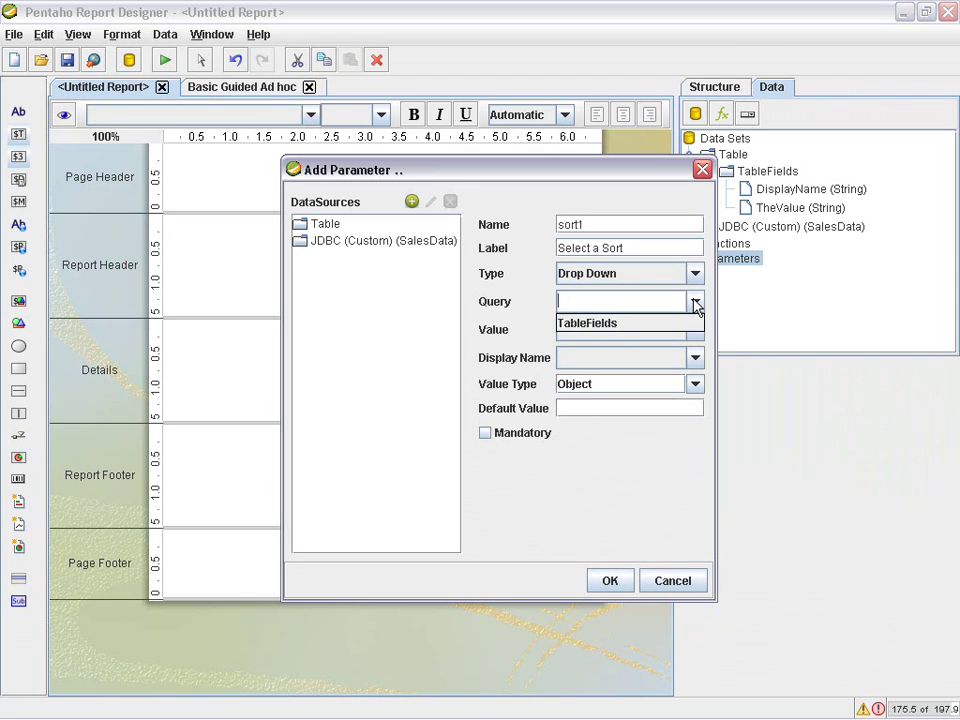
pyautogui.click(618, 324)
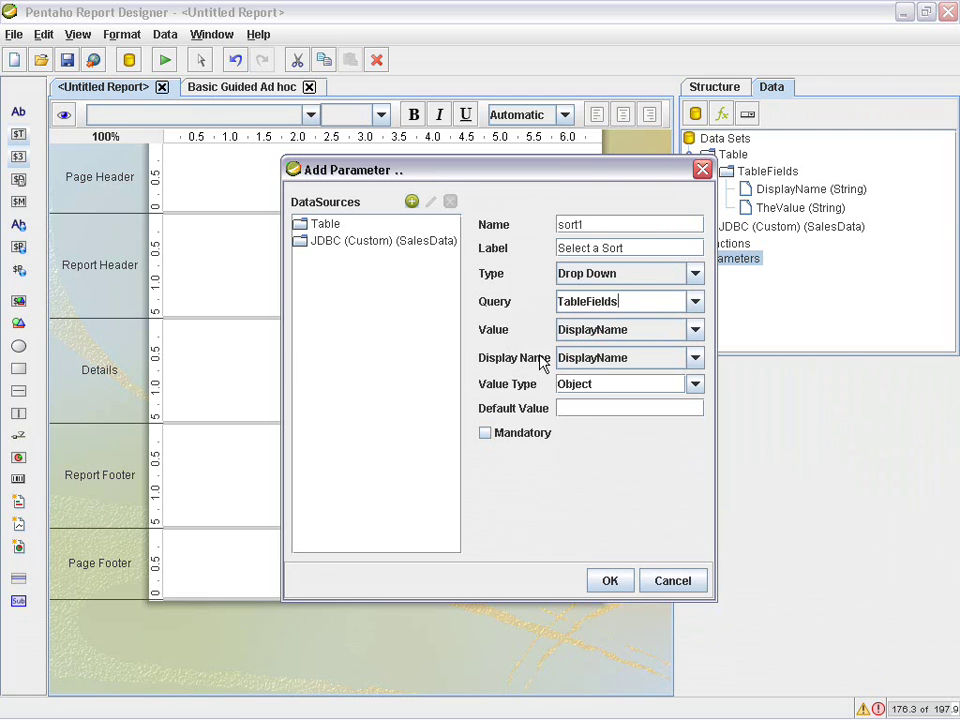
pyautogui.click(695, 330)
pyautogui.click(624, 366)
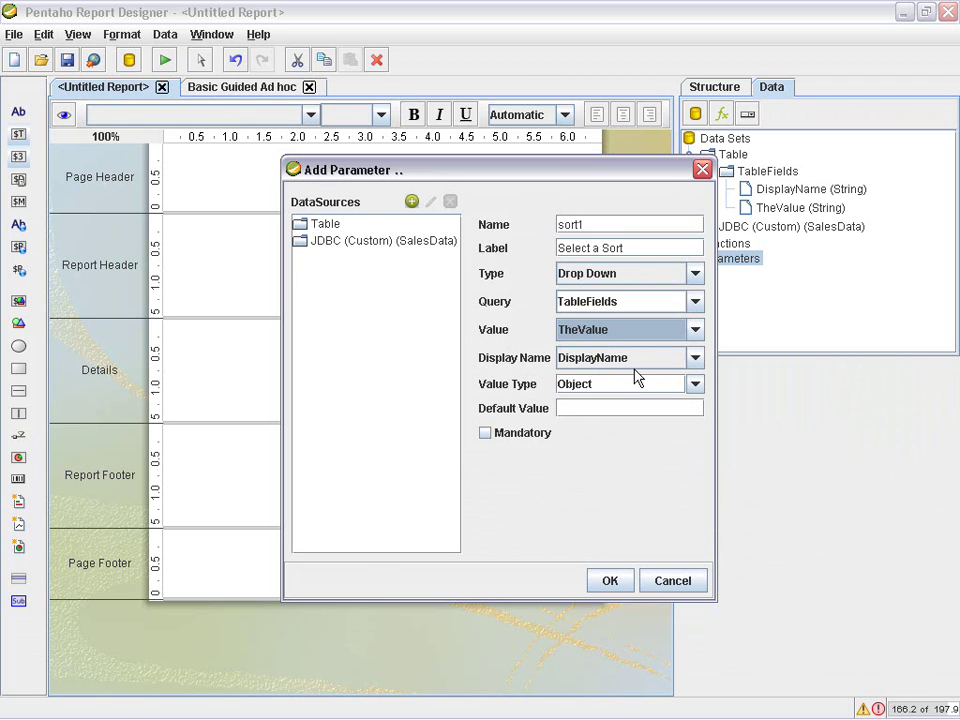
pyautogui.click(695, 384)
pyautogui.click(696, 435)
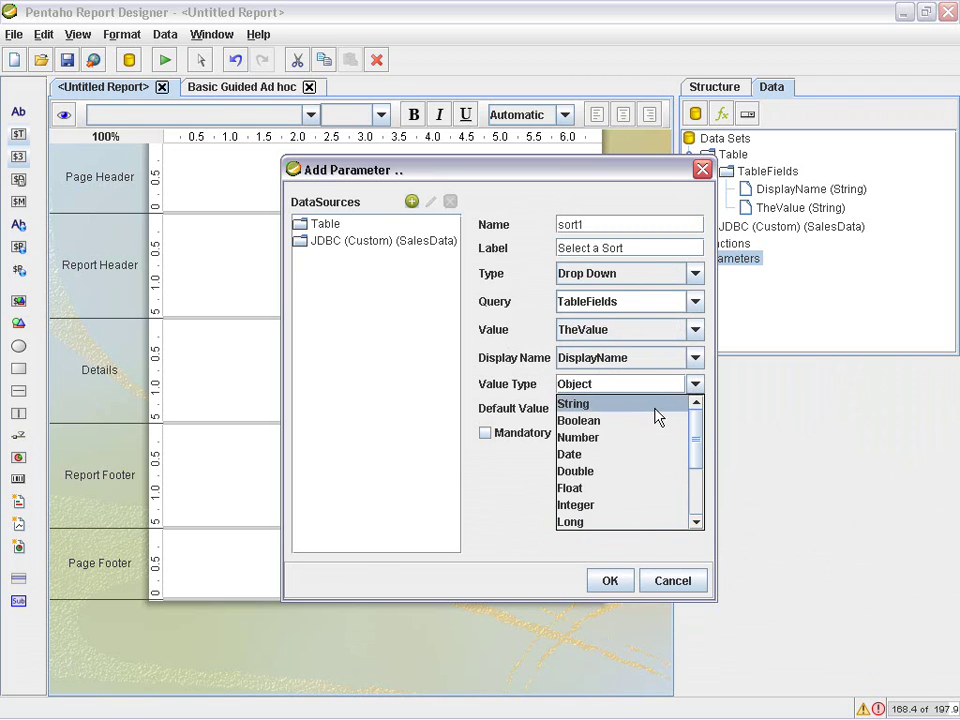
pyautogui.click(655, 404)
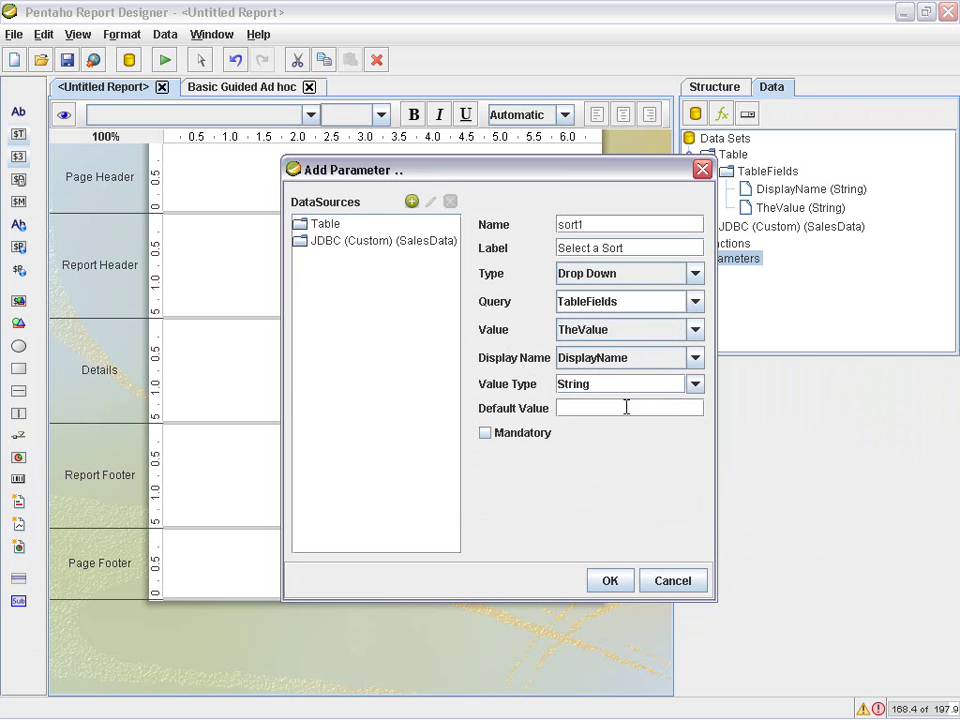
pyautogui.click(614, 579)
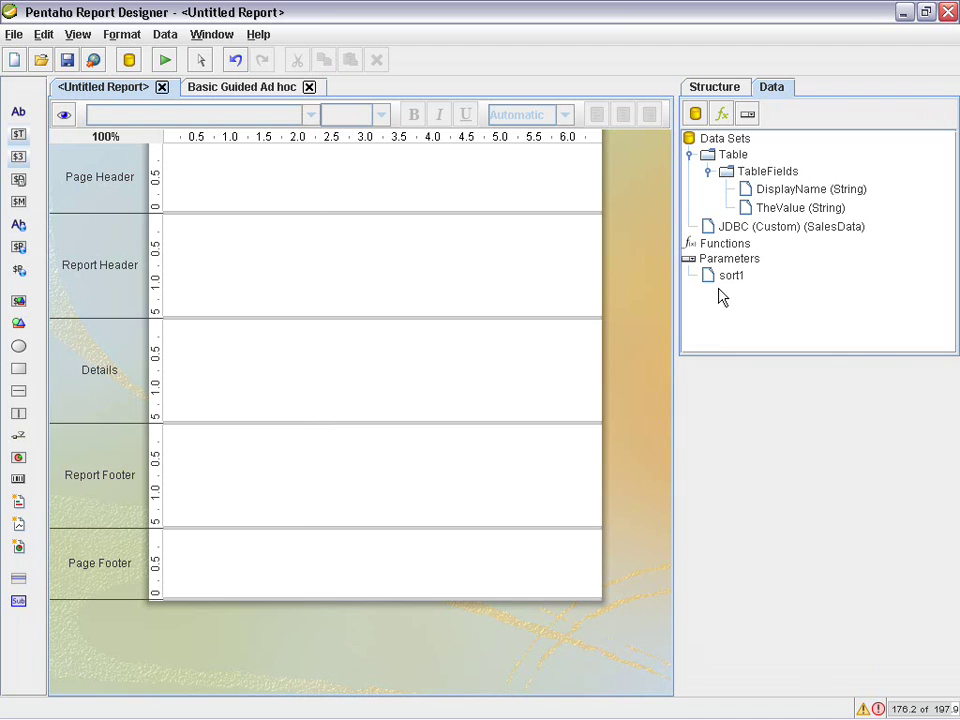
pyautogui.click(63, 118)
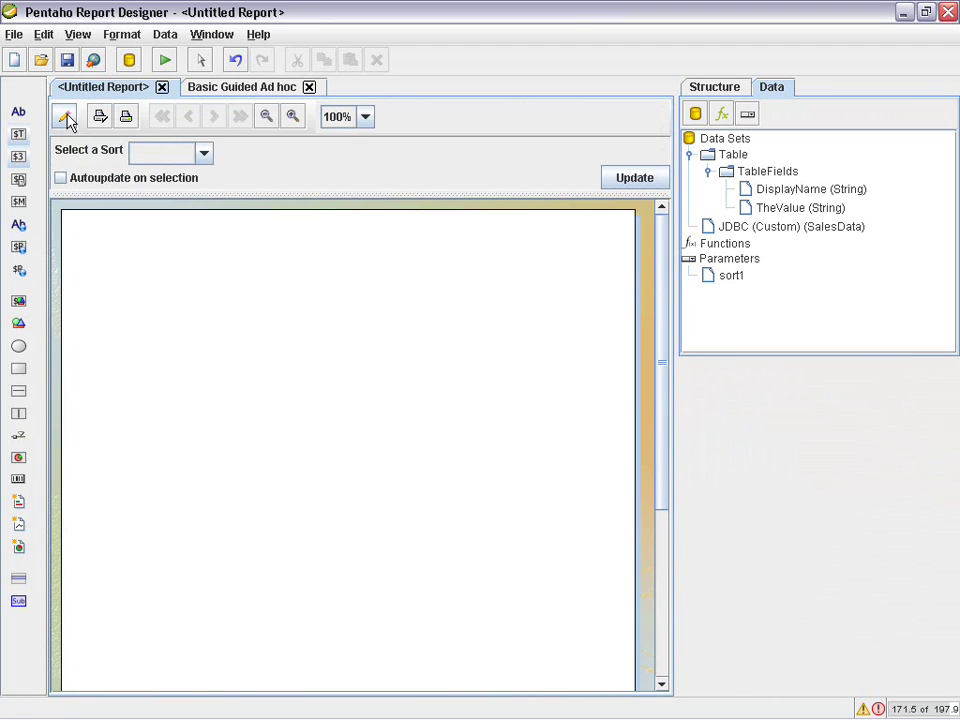
pyautogui.click(204, 154)
pyautogui.click(206, 158)
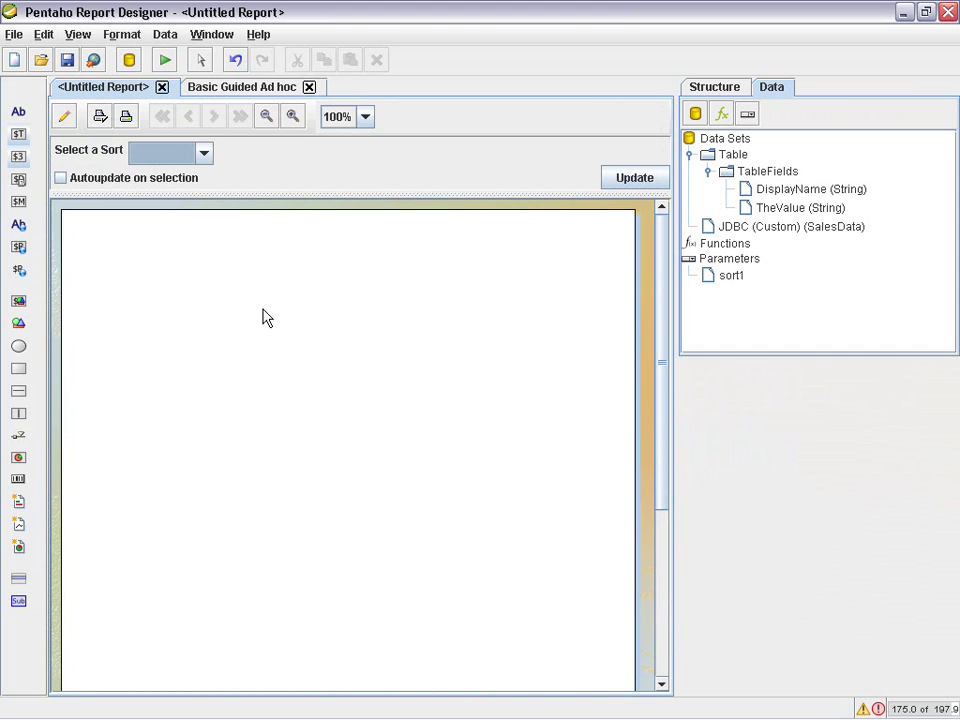
pyautogui.click(63, 116)
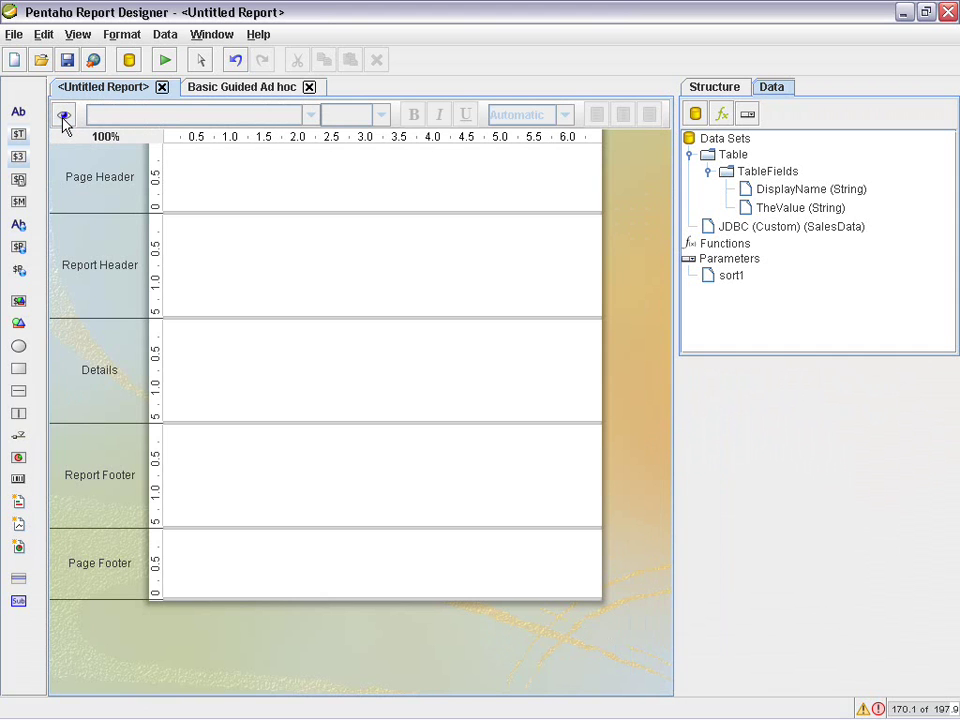
# Step: Open the Message Pattern SQL behind the Master Report's query-name message format
pyautogui.click(727, 88)
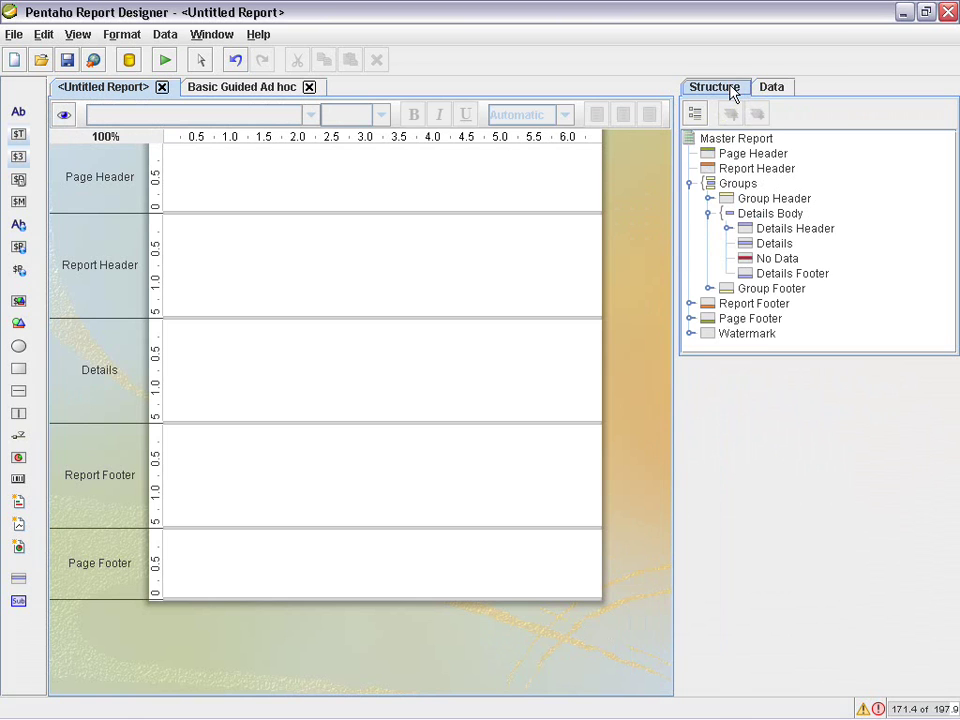
pyautogui.click(737, 142)
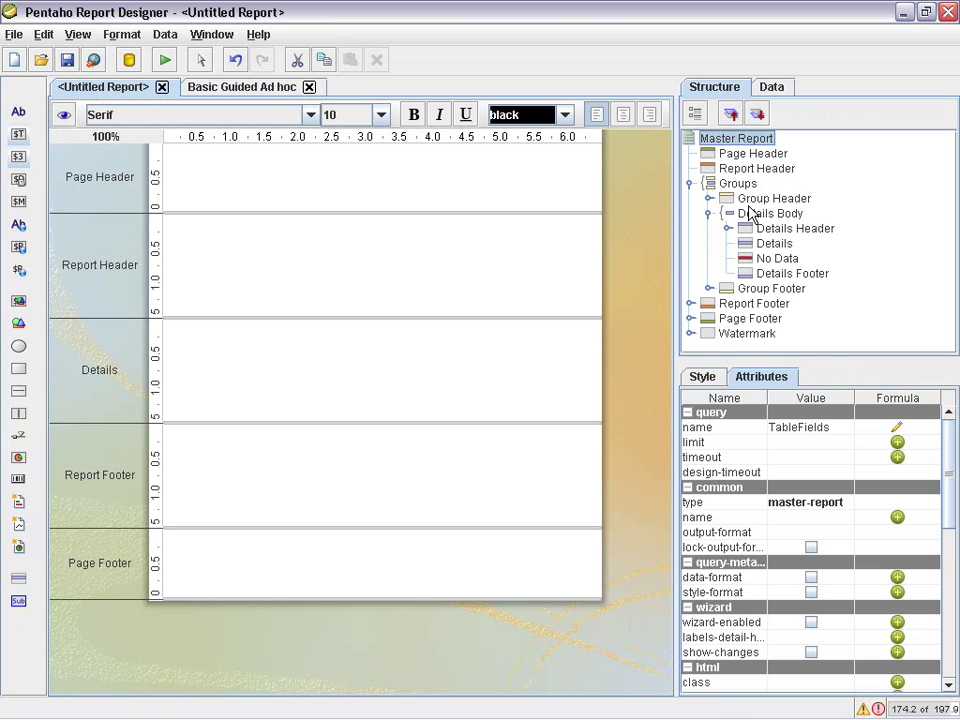
pyautogui.click(897, 429)
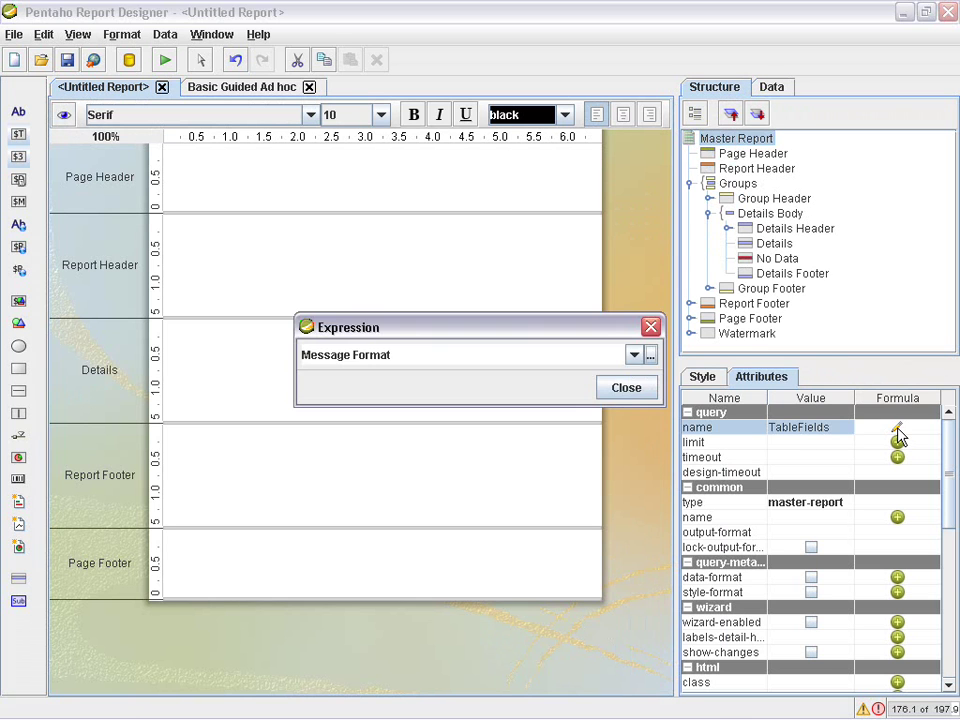
pyautogui.click(650, 355)
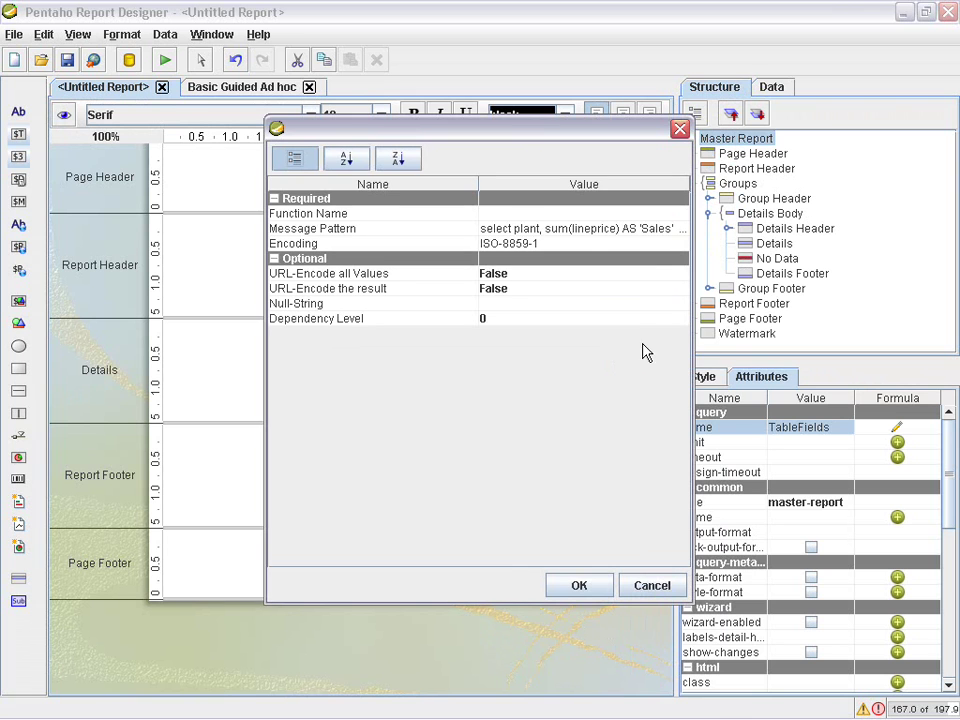
pyautogui.click(684, 229)
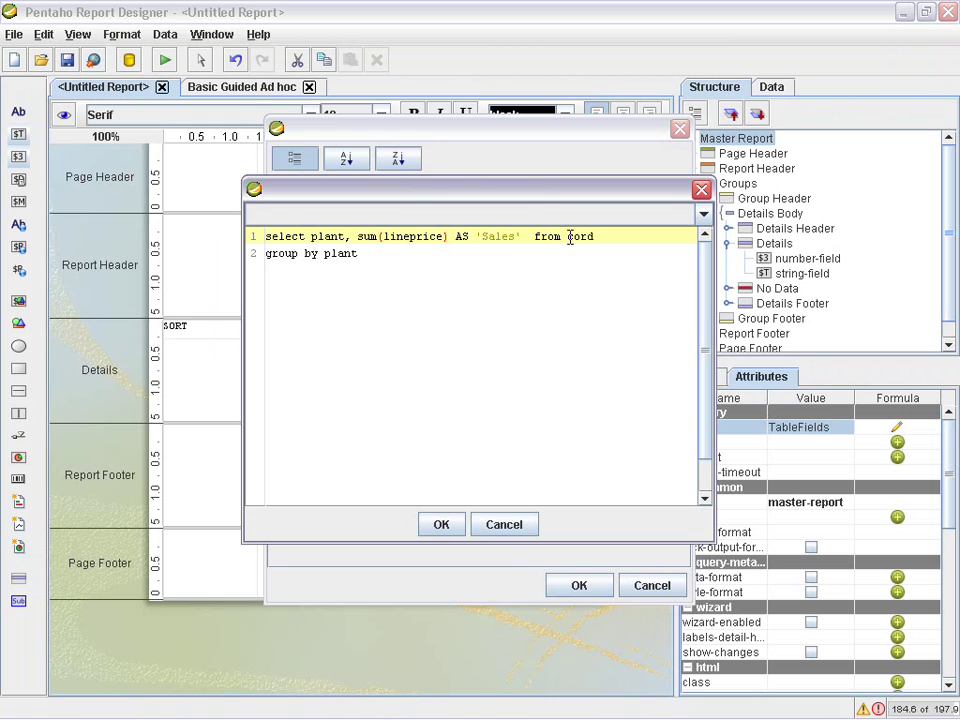
# Step: Replace the cord table with pasted join clauses over cord, csale, cinv and ccomp
pyautogui.click(567, 236)
pyautogui.press('Return')
pyautogui.press('Delete')
pyautogui.press('Delete')
pyautogui.press('Delete')
pyautogui.press('Delete')
pyautogui.write('cord INNER JOIN csale ON cord.`ORDER_NUM` = csale.`ORDER_NUM`      INNER JOIN cinv ON cord.`PROD_NUM` = cinv.`PROD_NUM`      INNER JOIN ccomp ON cord.`STORE_CODE` = ccomp.`STORE_CODE`')
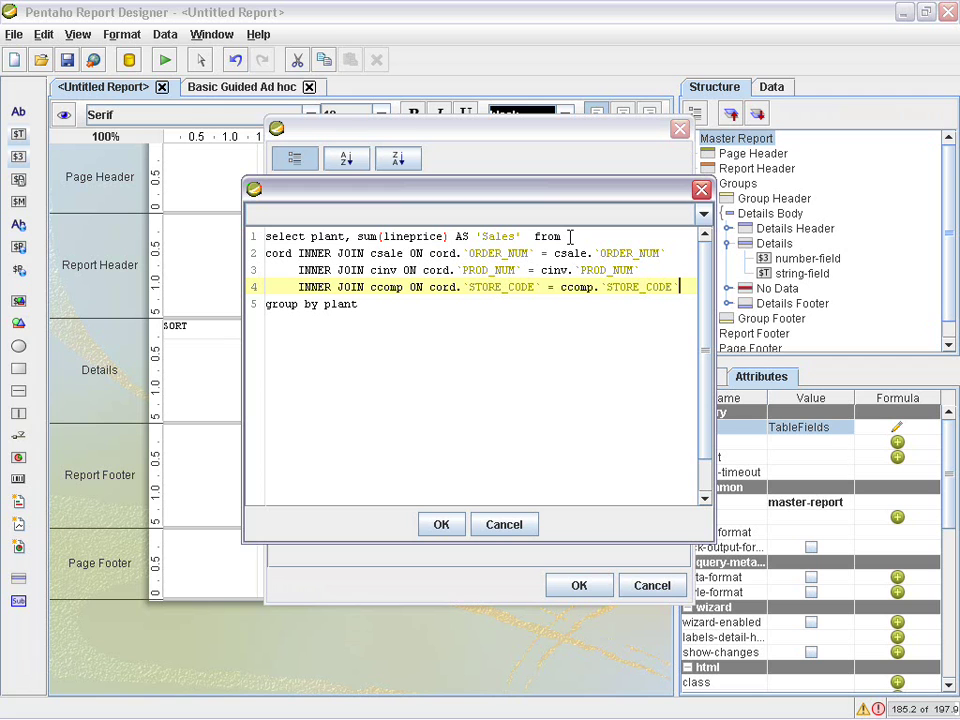
pyautogui.click(568, 236)
pyautogui.click(534, 236)
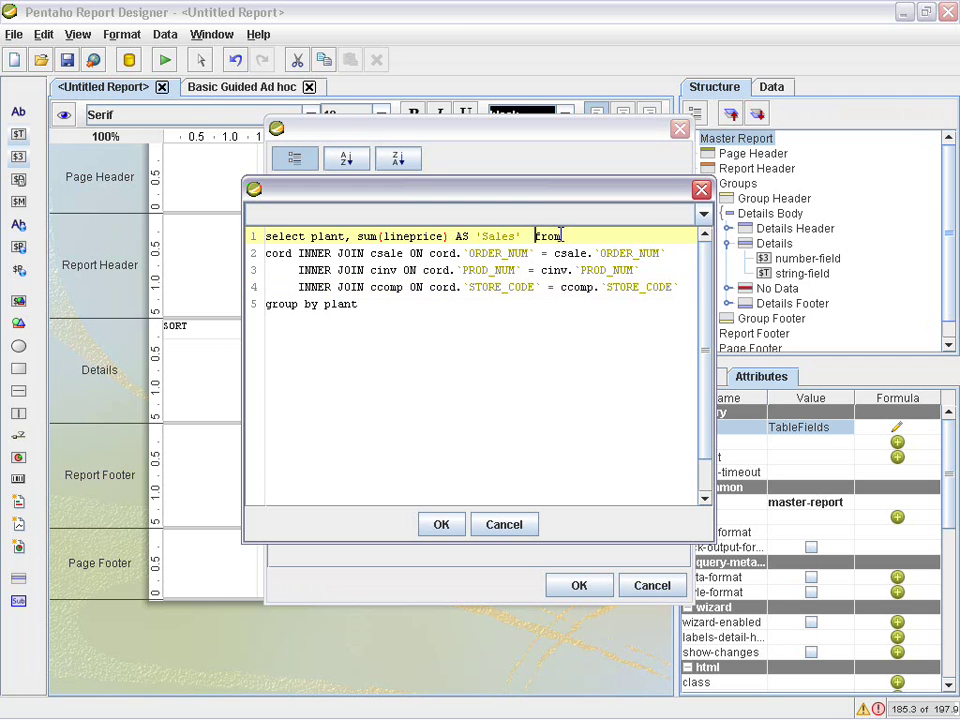
pyautogui.press('BackSpace')
# Step: Select ${sort1} AS SORT instead of plant and group the sums by SORT
pyautogui.click(345, 236)
pyautogui.press('BackSpace')
pyautogui.press('BackSpace')
pyautogui.press('BackSpace')
pyautogui.press('BackSpace')
pyautogui.press('BackSpace')
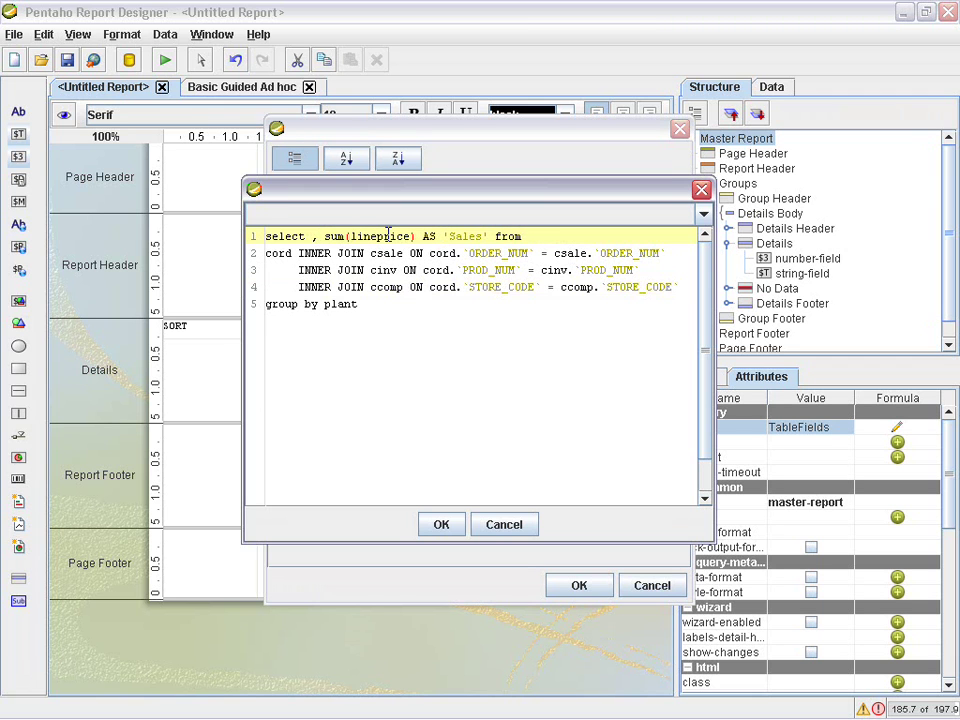
pyautogui.write('$(')
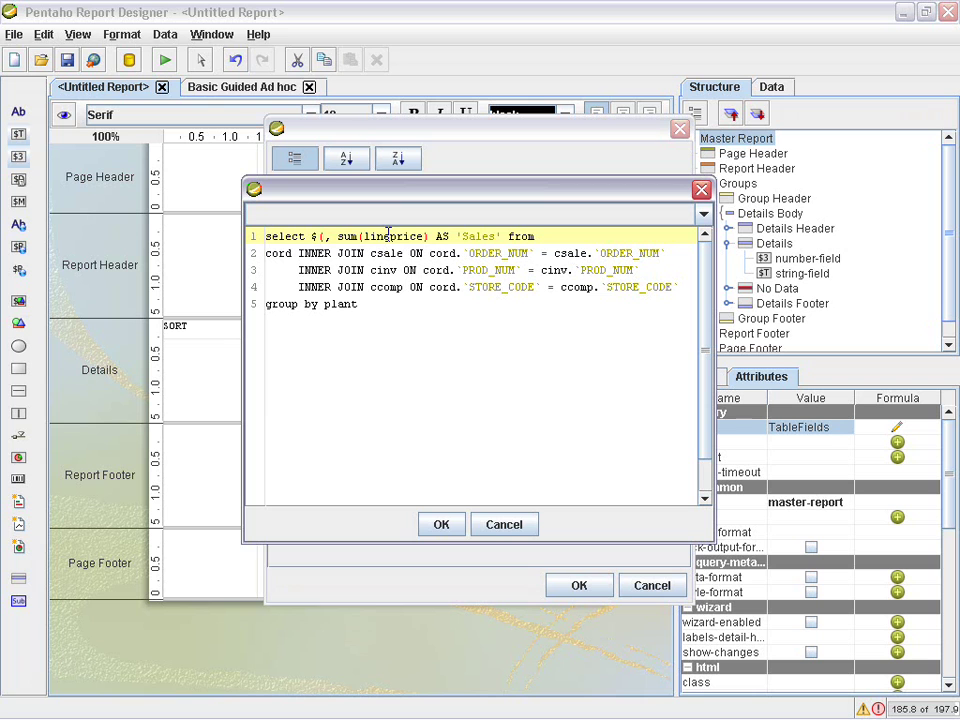
pyautogui.write('sort}')
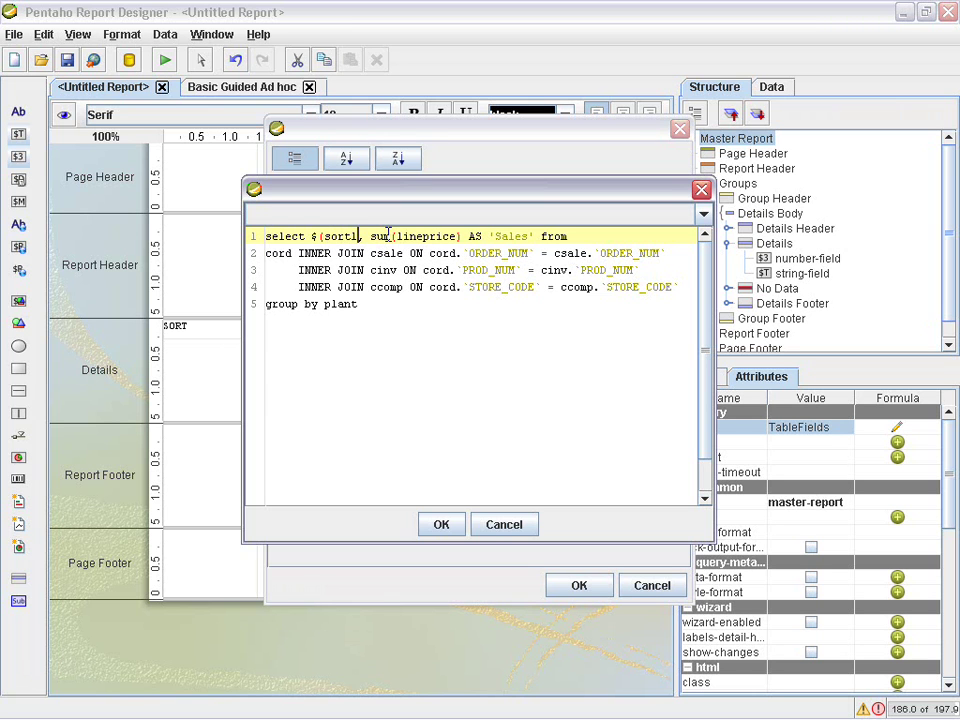
pyautogui.write('} ')
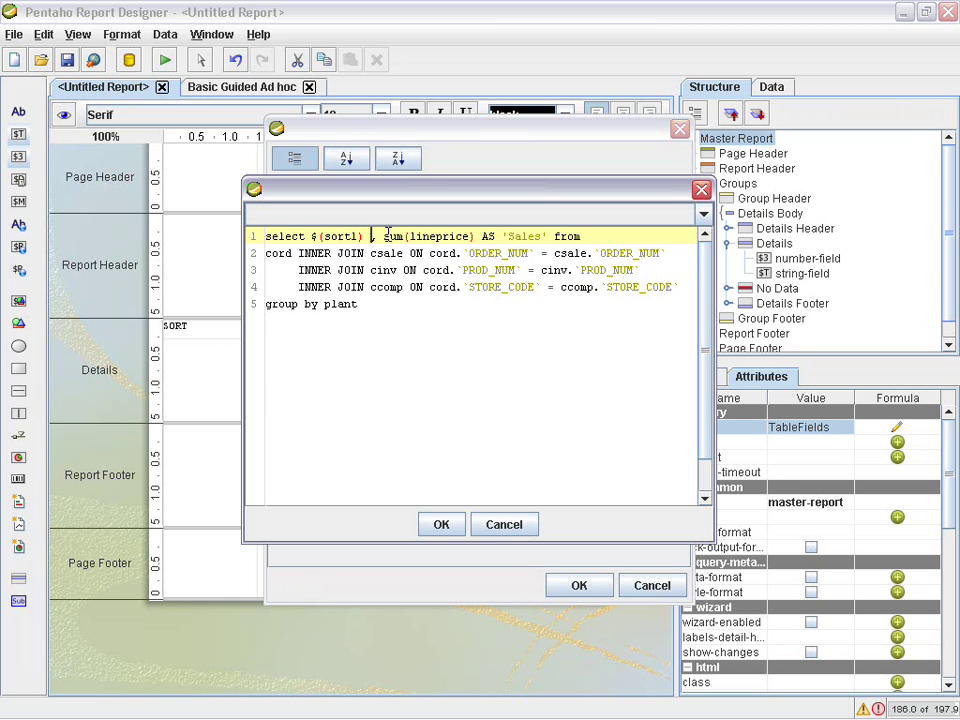
pyautogui.write('AS SORT')
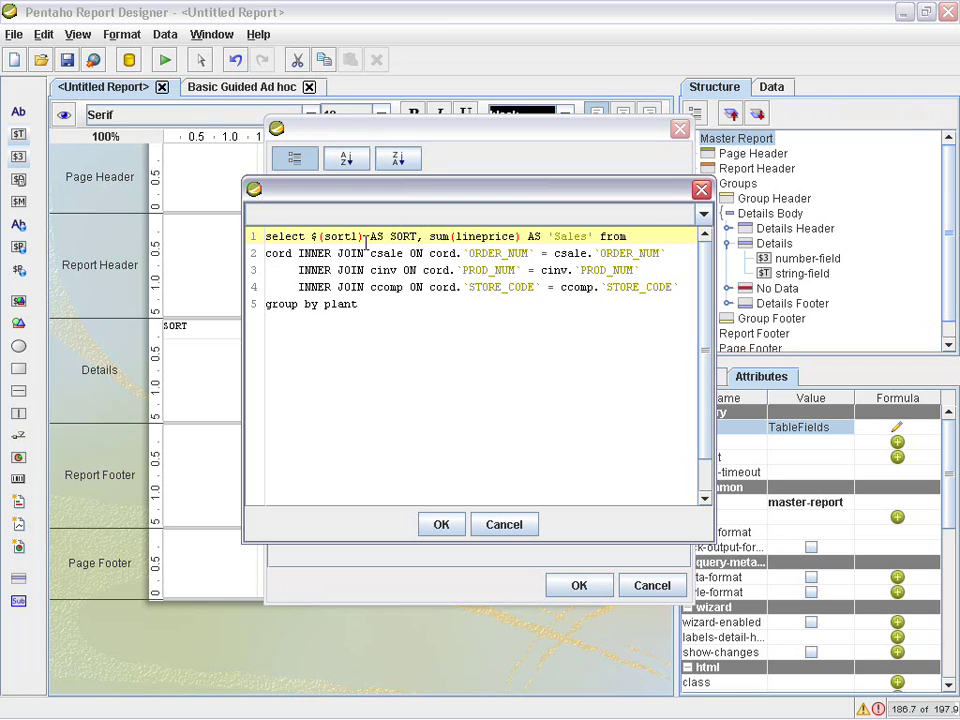
pyautogui.moveTo(323, 307); pyautogui.dragTo(361, 306)
pyautogui.write('${')
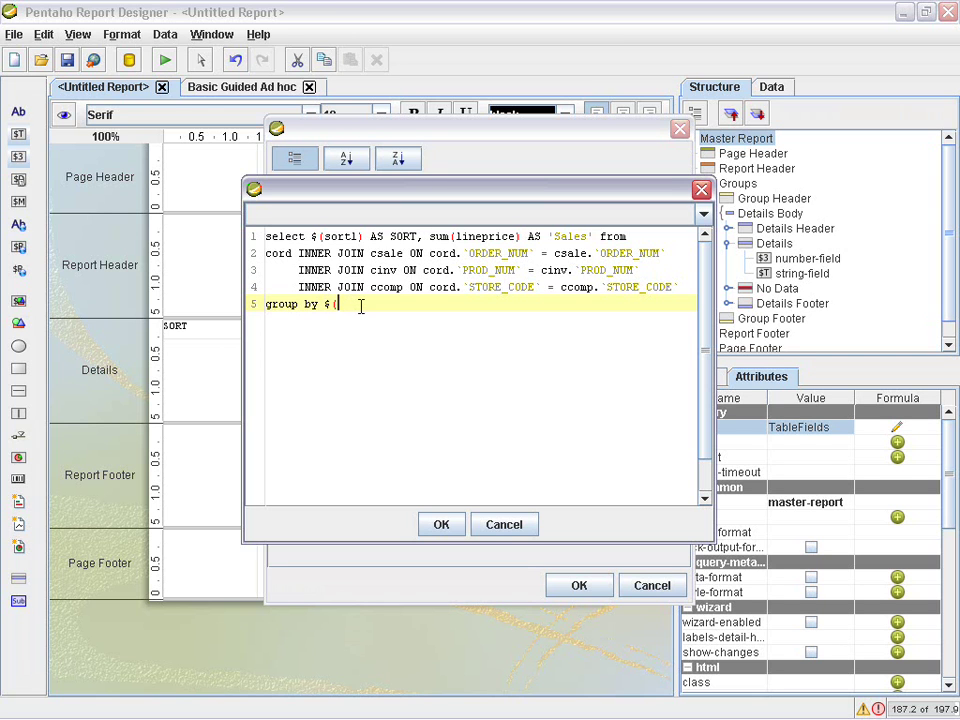
pyautogui.write('sort1}')
pyautogui.press('BackSpace')
pyautogui.press('BackSpace')
pyautogui.press('BackSpace')
pyautogui.press('BackSpace')
pyautogui.press('BackSpace')
pyautogui.press('BackSpace')
pyautogui.press('BackSpace')
pyautogui.press('BackSpace')
pyautogui.write('SORT')
# Step: Confirm the edited SQL and message format, and close the expression editor
pyautogui.click(442, 526)
pyautogui.click(584, 590)
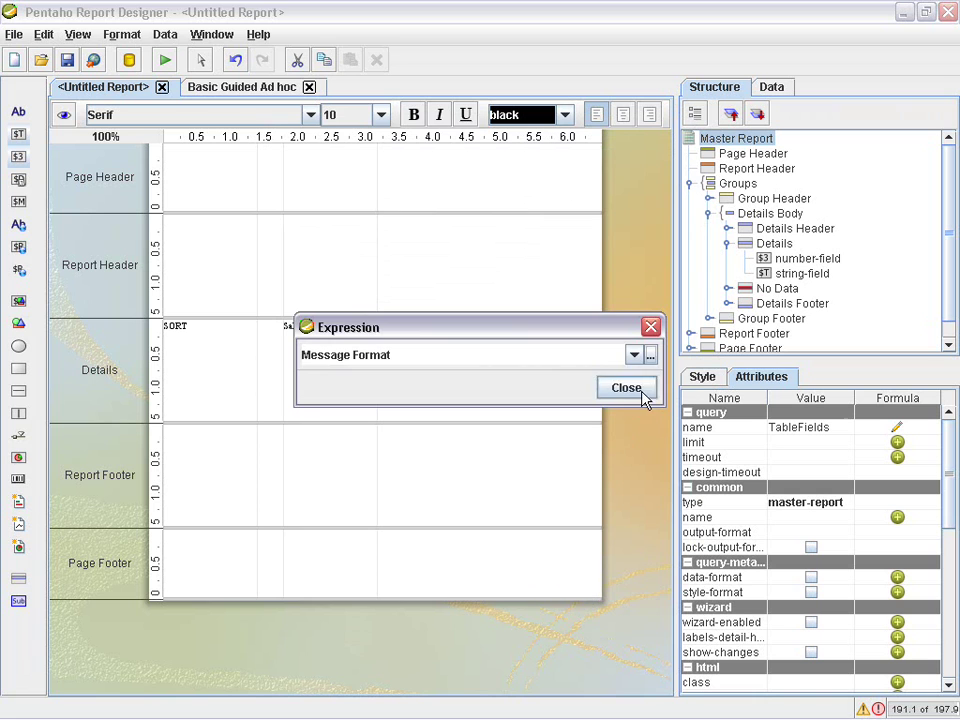
pyautogui.click(640, 393)
# Step: Rebind the Details band's plant text field to the SORT column
pyautogui.click(184, 326)
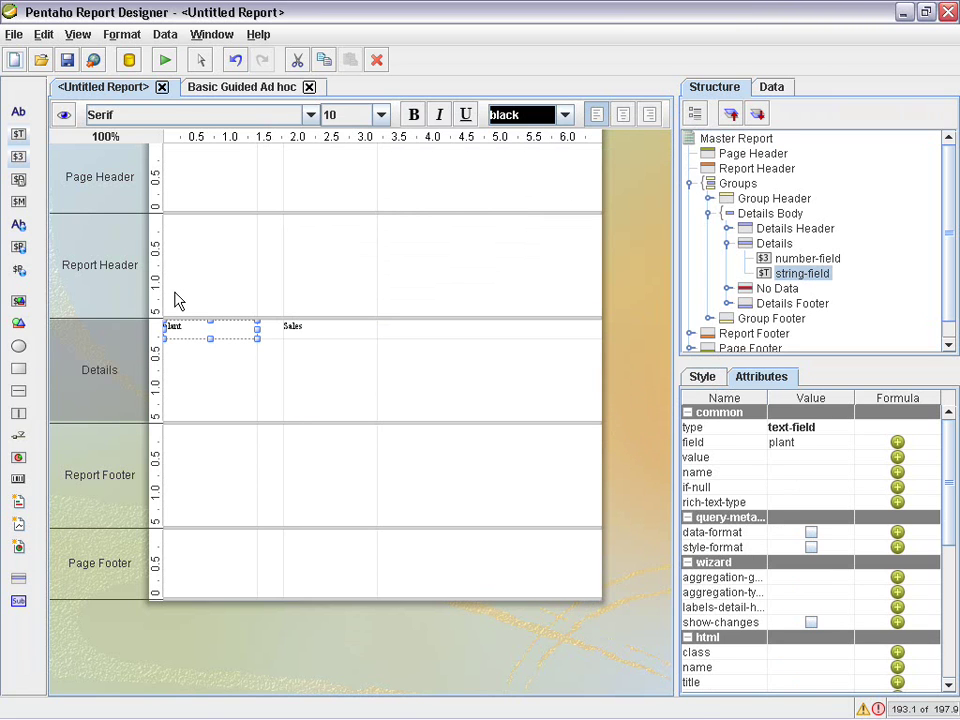
pyautogui.click(215, 362)
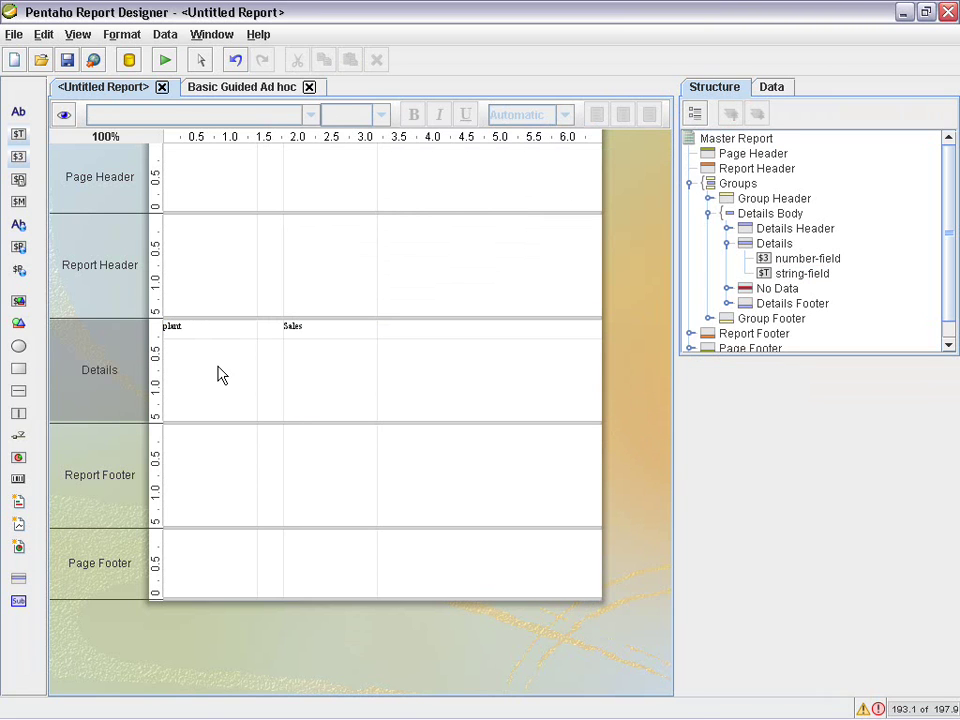
pyautogui.click(184, 329)
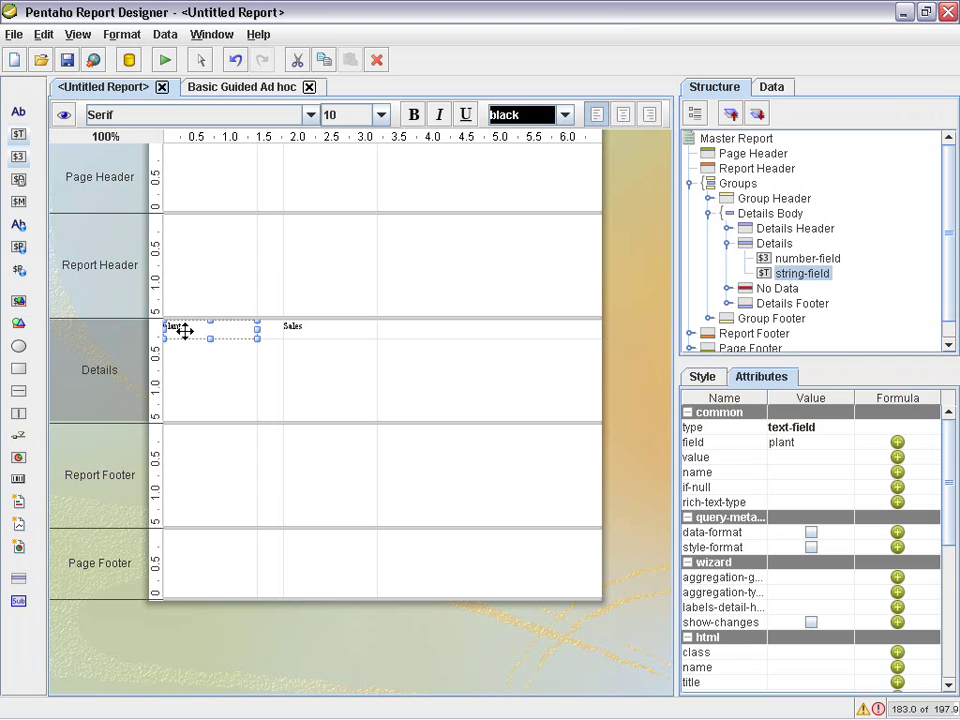
pyautogui.click(818, 442)
pyautogui.press('BackSpace')
pyautogui.press('BackSpace')
pyautogui.press('BackSpace')
pyautogui.press('BackSpace')
pyautogui.press('BackSpace')
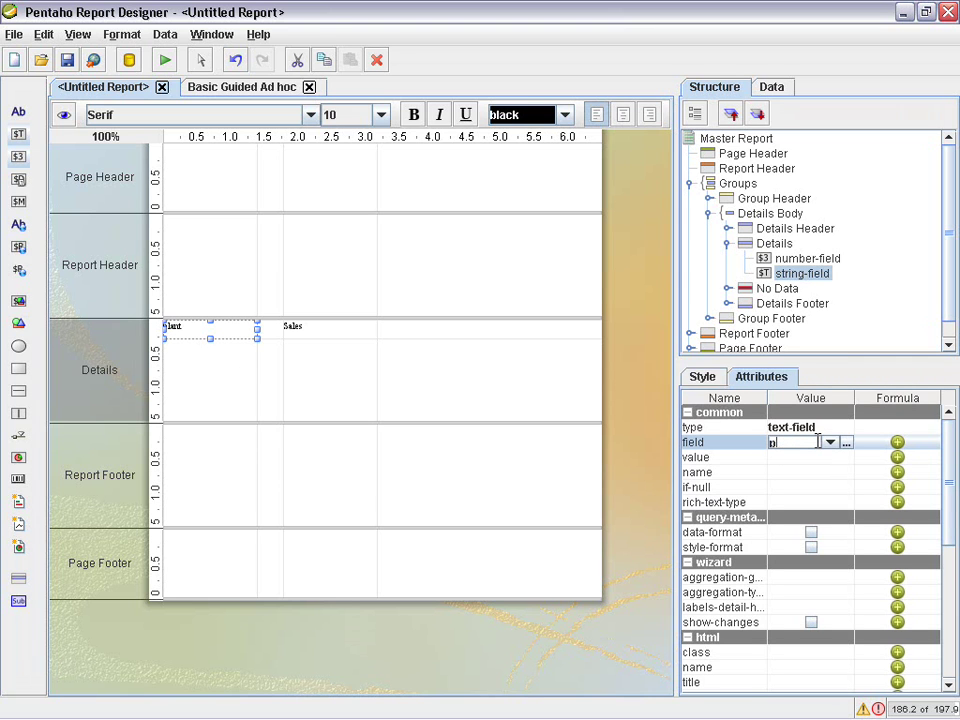
pyautogui.write('SORT')
pyautogui.press('Return')
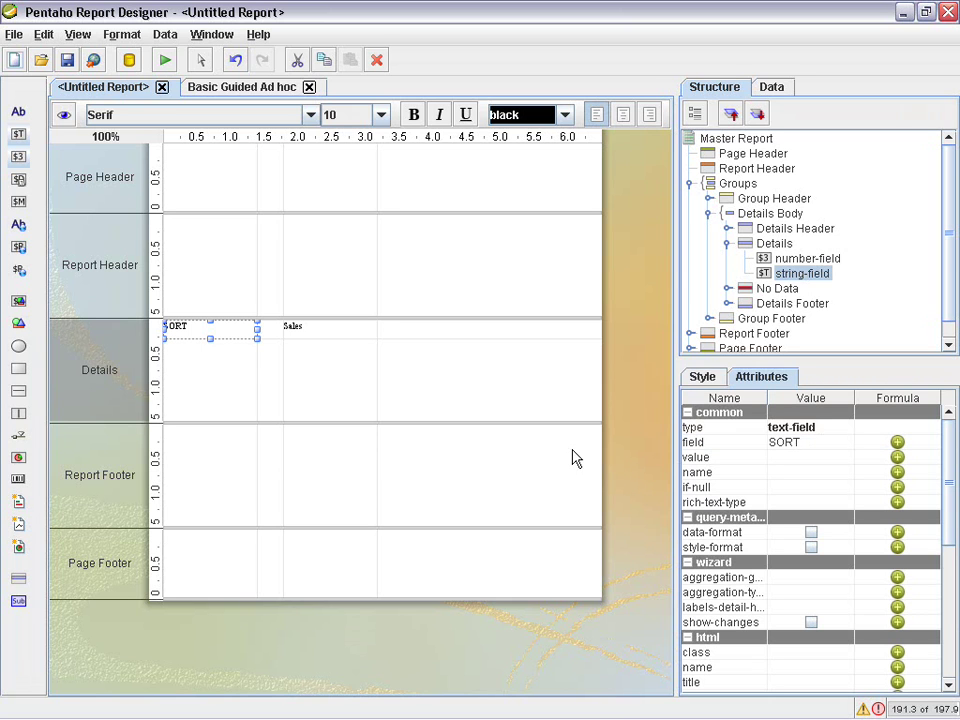
# Step: Preview the report with Select a Sort set to The Plant
pyautogui.click(65, 118)
pyautogui.click(200, 155)
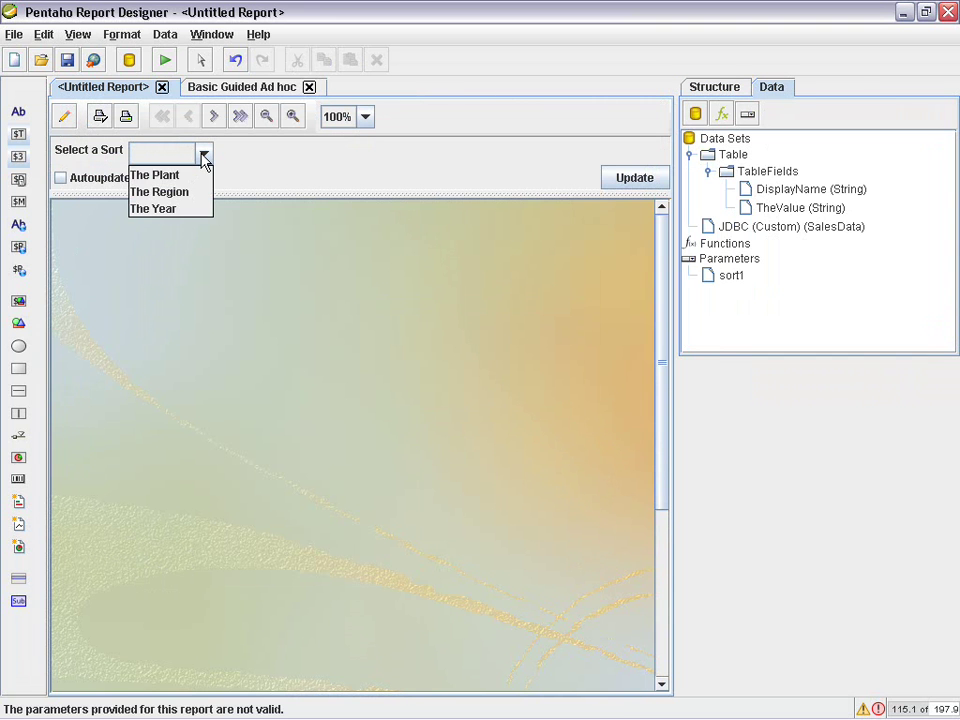
pyautogui.click(186, 177)
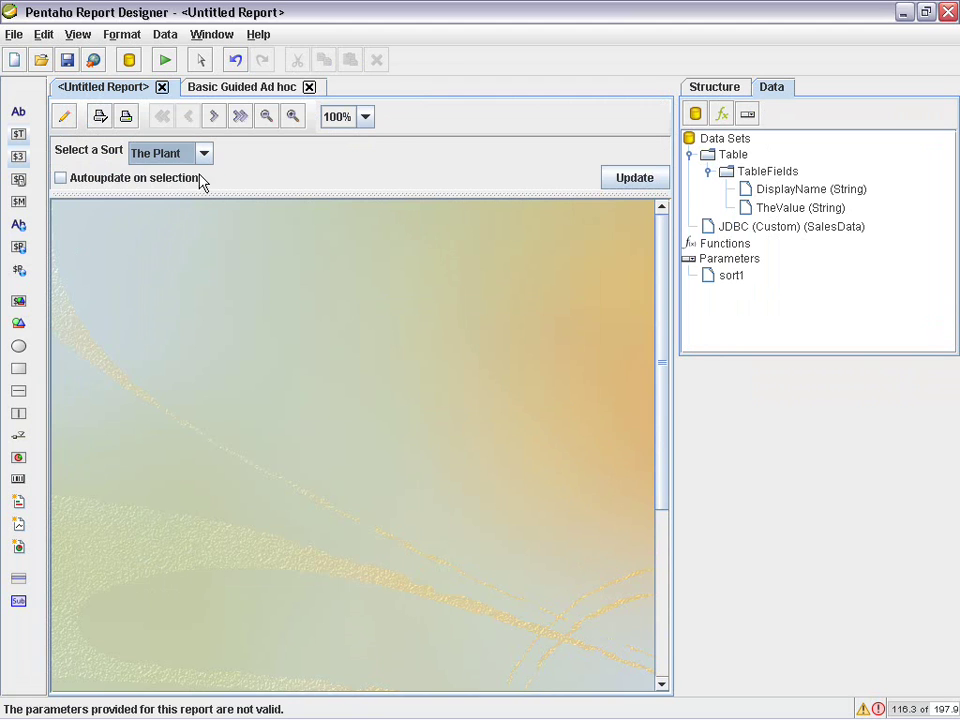
pyautogui.click(622, 184)
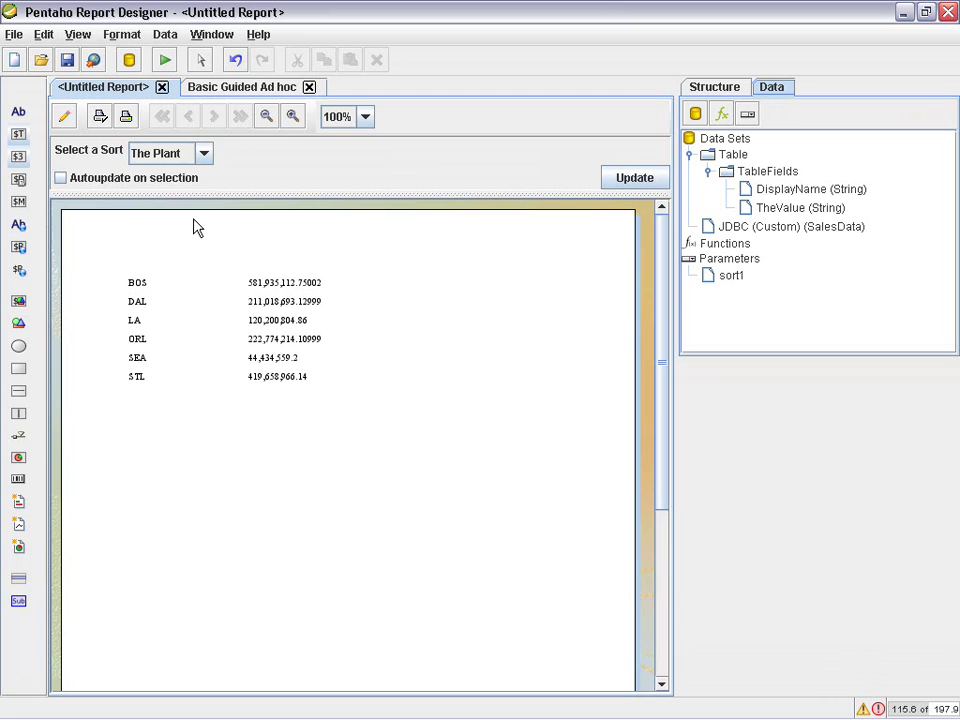
# Step: Regroup the preview's sales totals by The Region
pyautogui.click(203, 156)
pyautogui.click(197, 190)
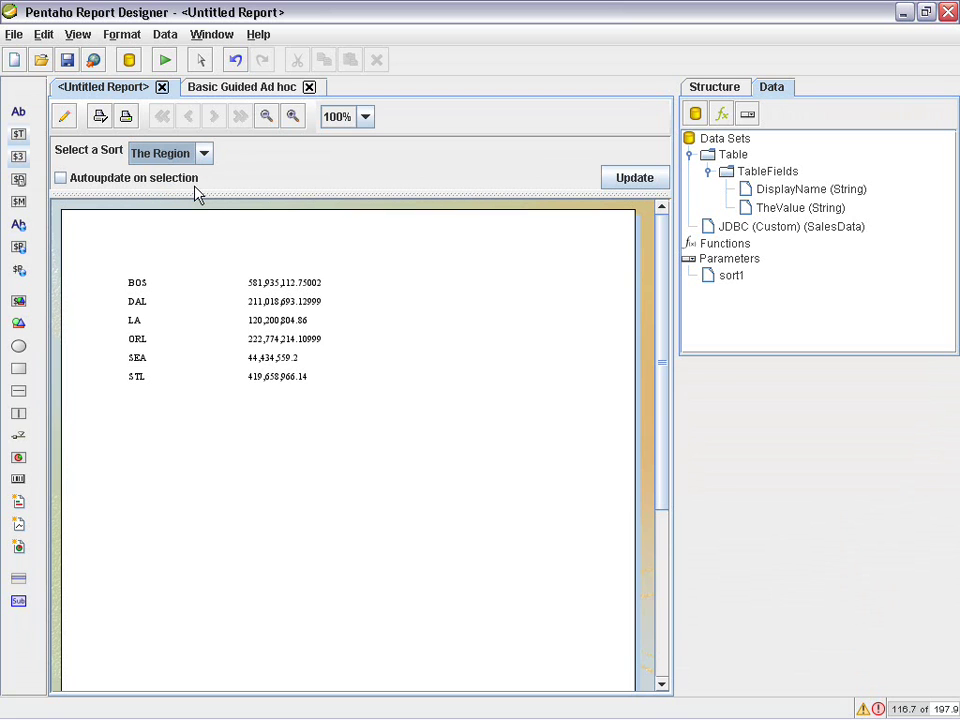
pyautogui.click(613, 186)
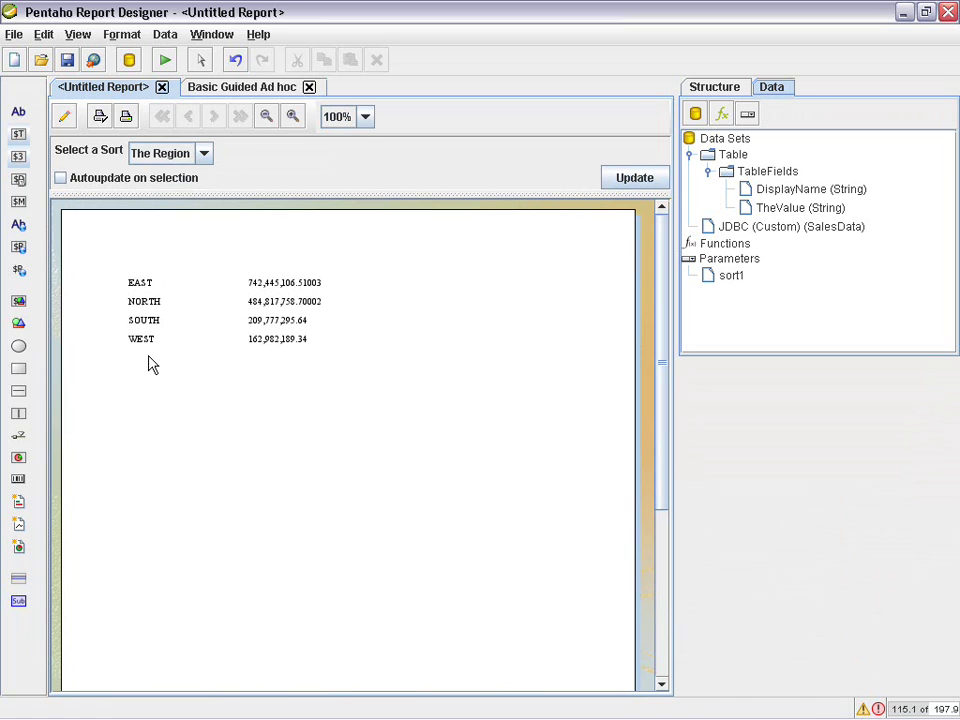
# Step: Regroup the preview by The Year, showing totals for 1999 through 2009
pyautogui.click(185, 153)
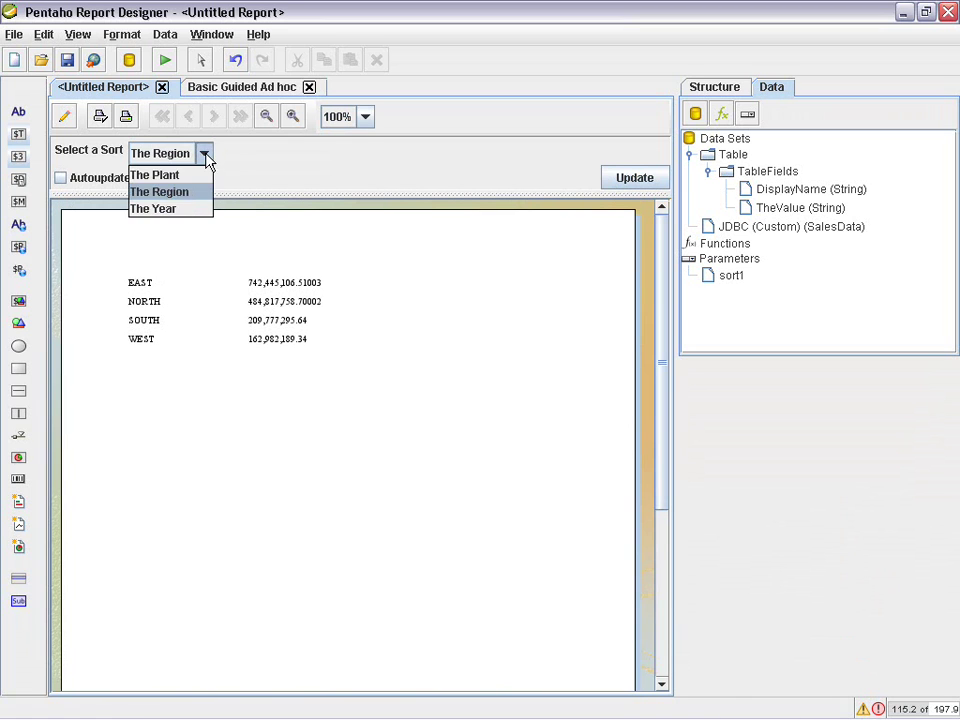
pyautogui.click(185, 208)
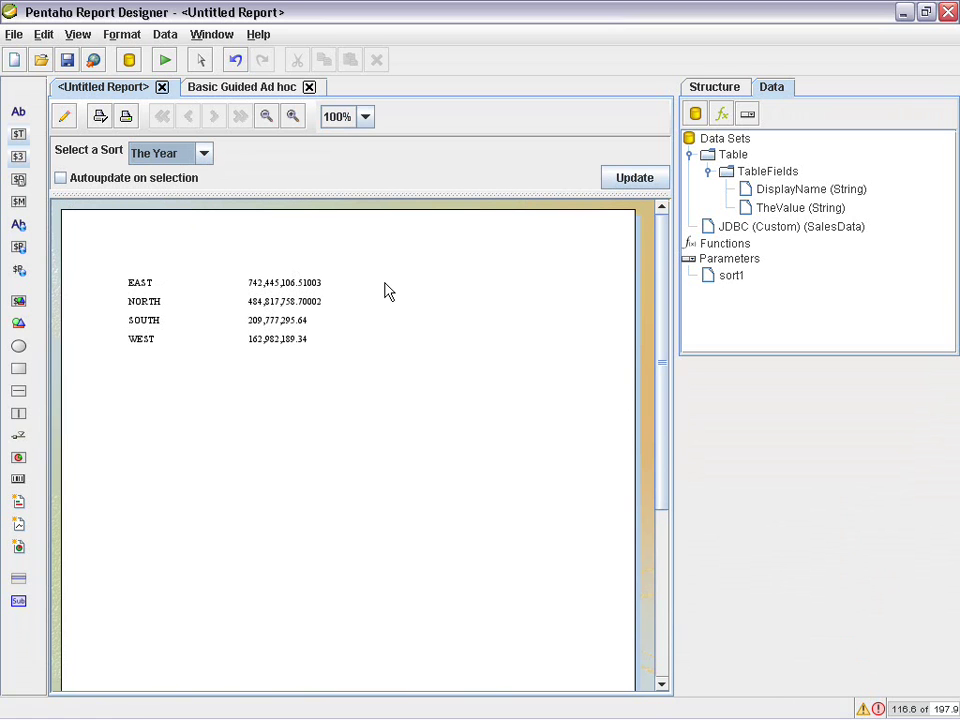
pyautogui.click(656, 183)
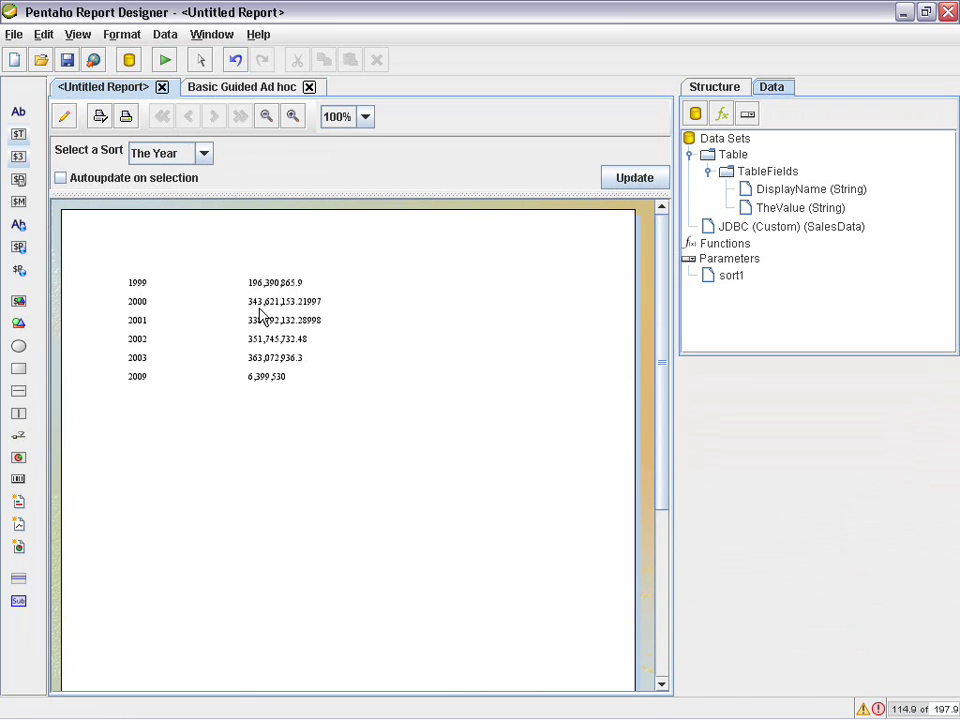